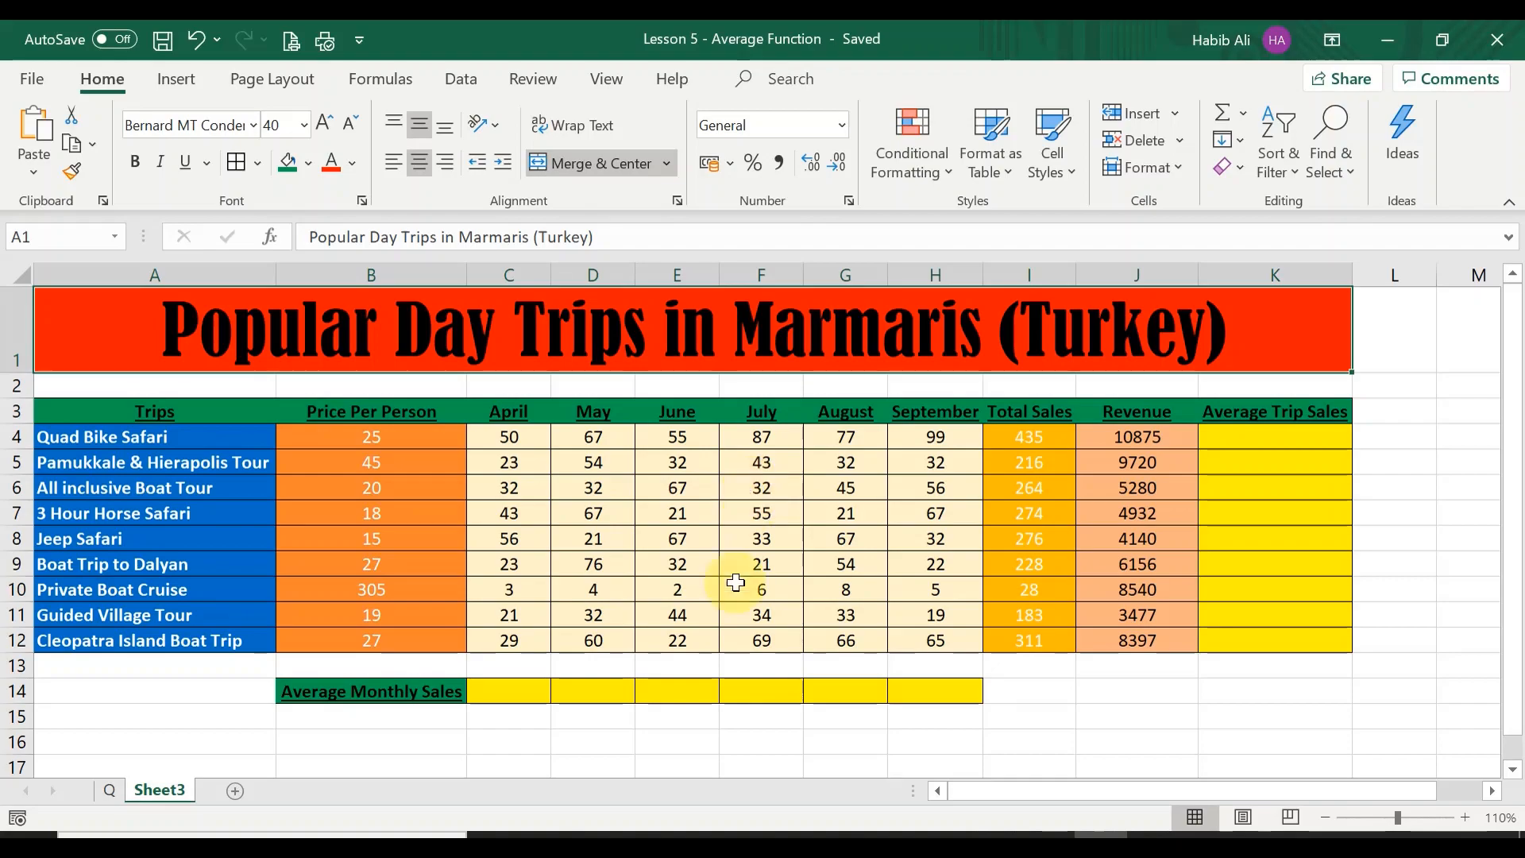
- Switch to the browser and open the lesson website page linked in the Lesson 2 SUM function video's full description
{"action": "left_click", "coordinate": [659, 832]}
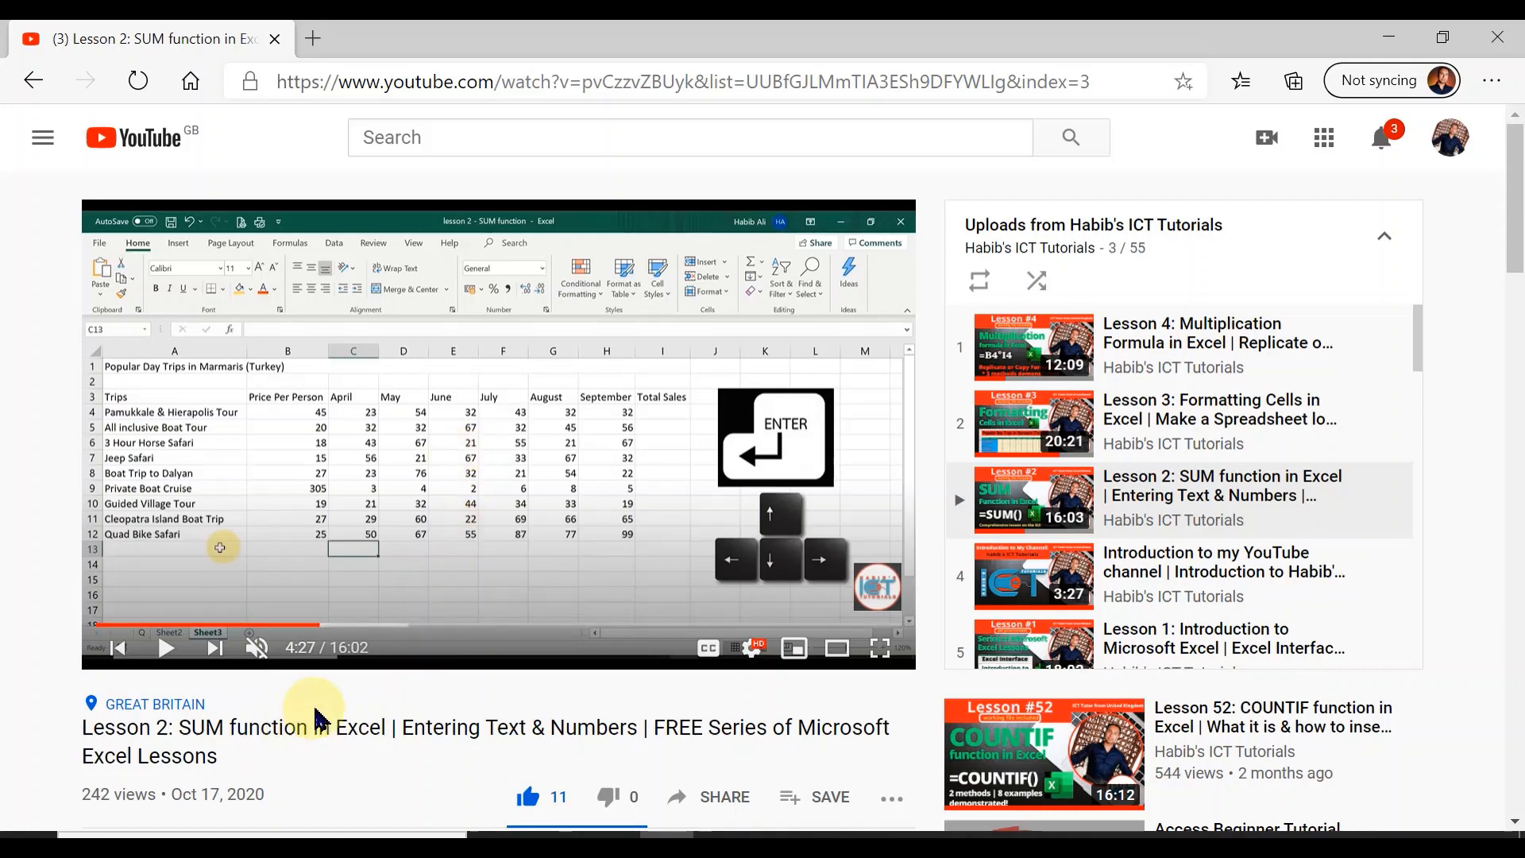
{"action": "scroll", "coordinate": [317, 710], "scroll_direction": "down", "scroll_amount": 3}
{"action": "scroll", "coordinate": [327, 710], "scroll_direction": "down", "scroll_amount": 2}
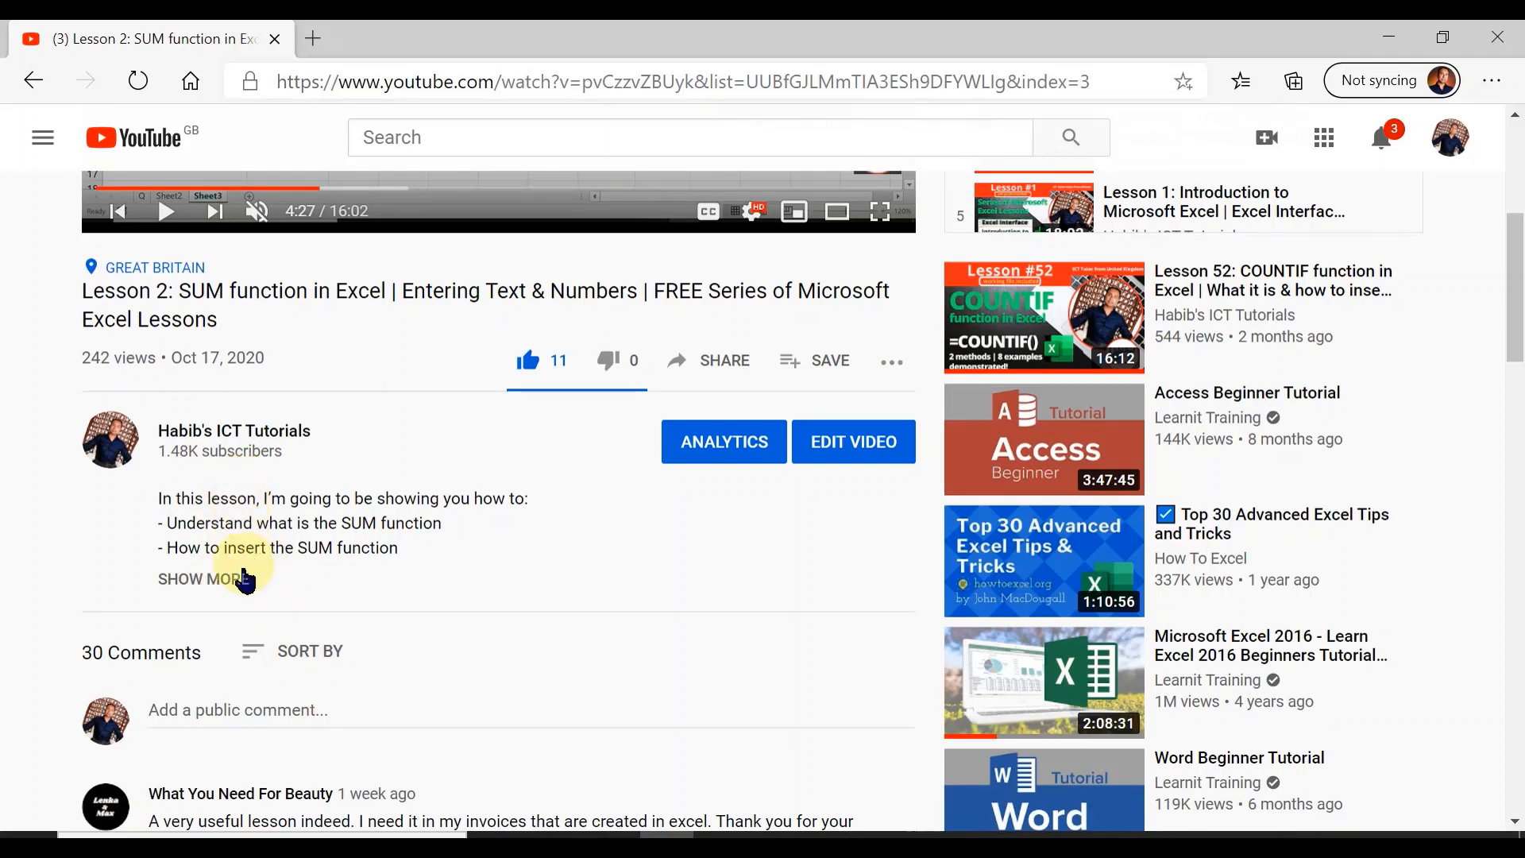
{"action": "left_click", "coordinate": [232, 582]}
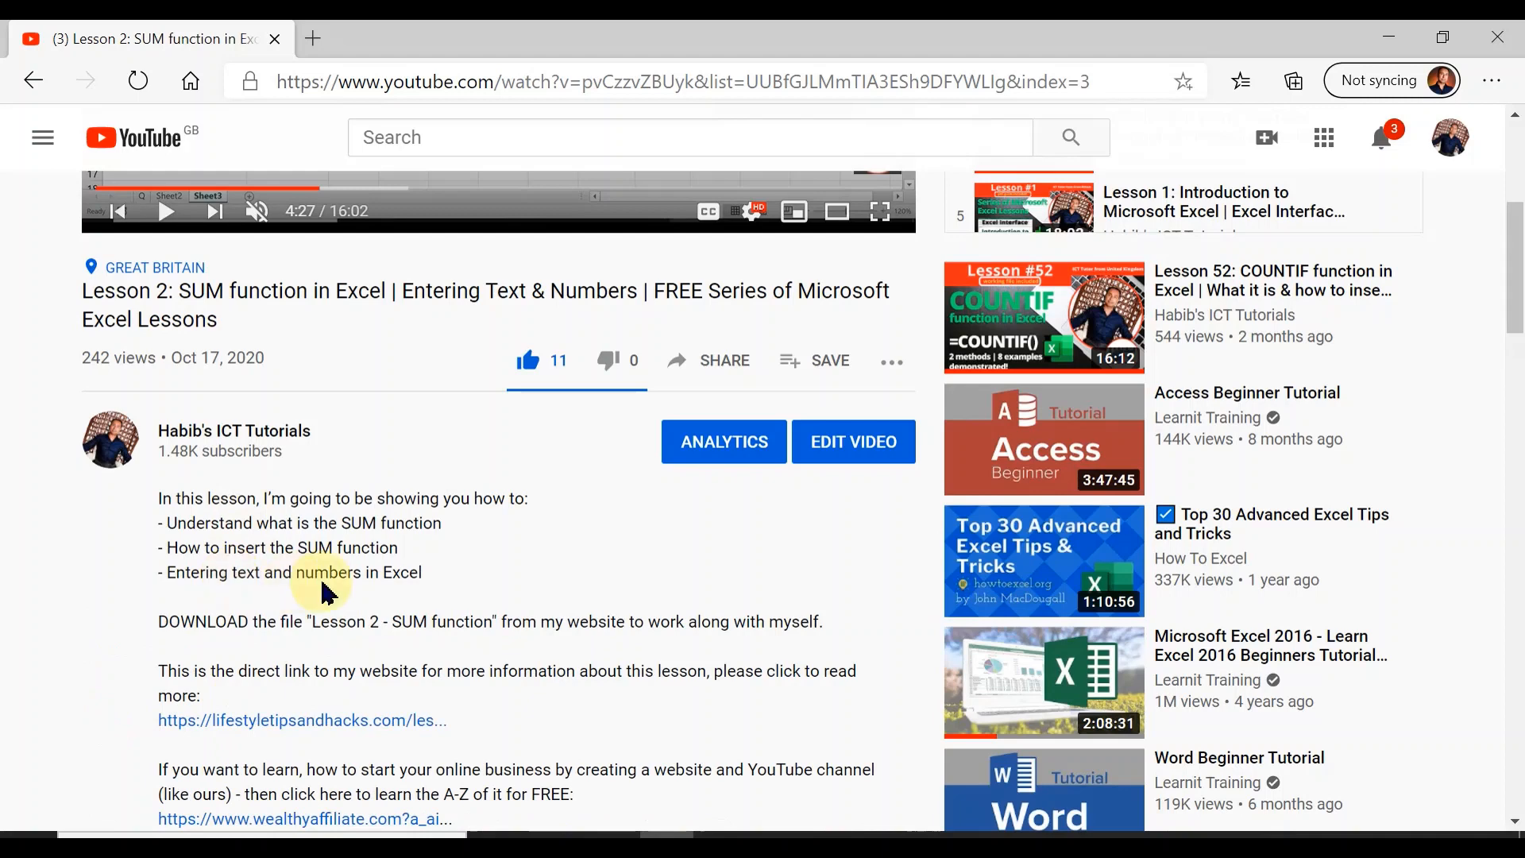
{"action": "scroll", "coordinate": [316, 578], "scroll_direction": "down", "scroll_amount": 2}
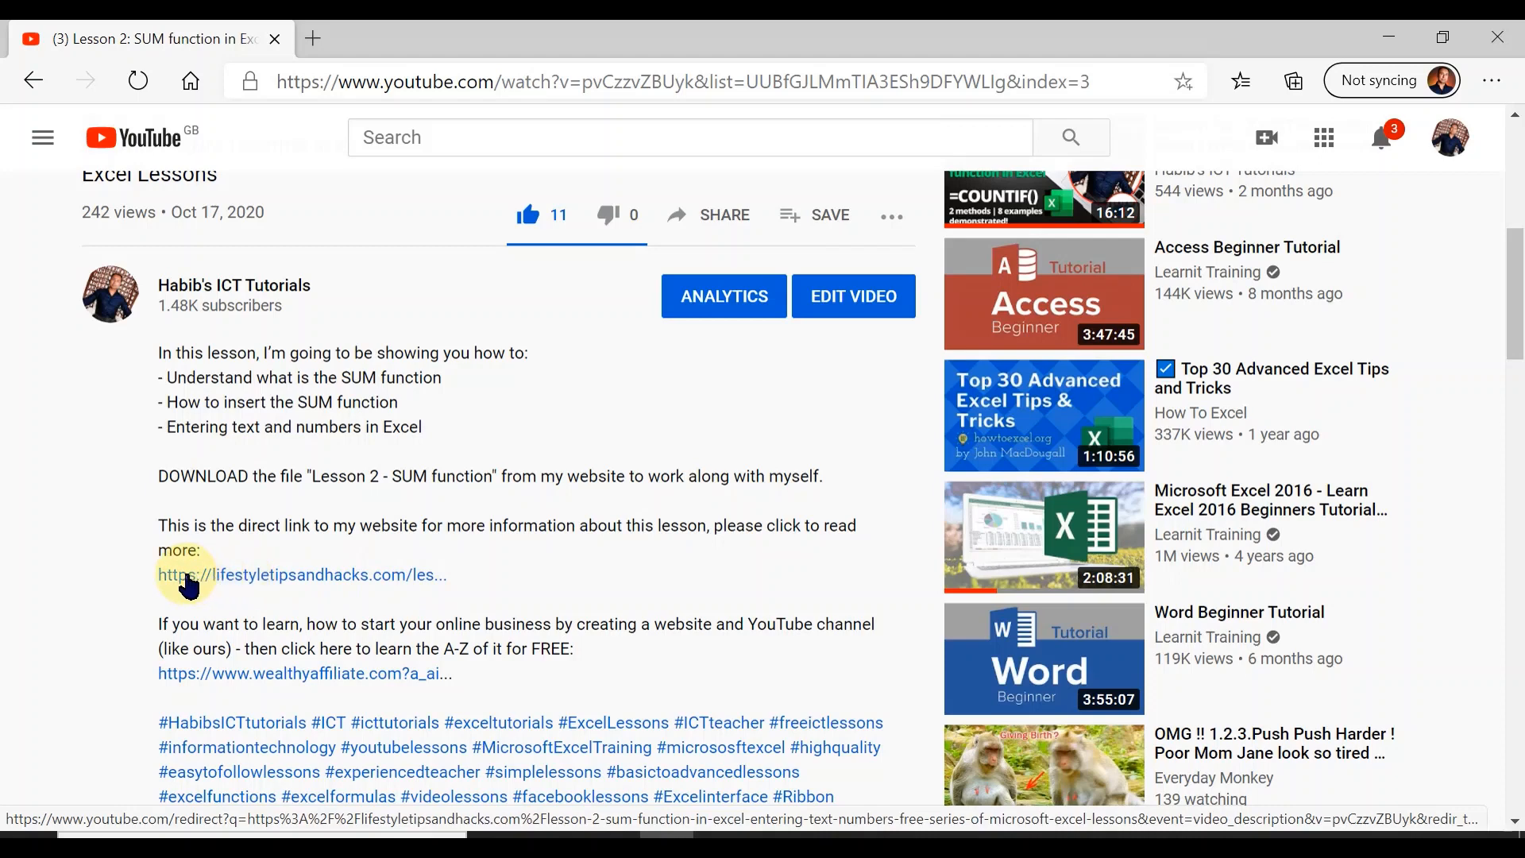
{"action": "left_click", "coordinate": [288, 586]}
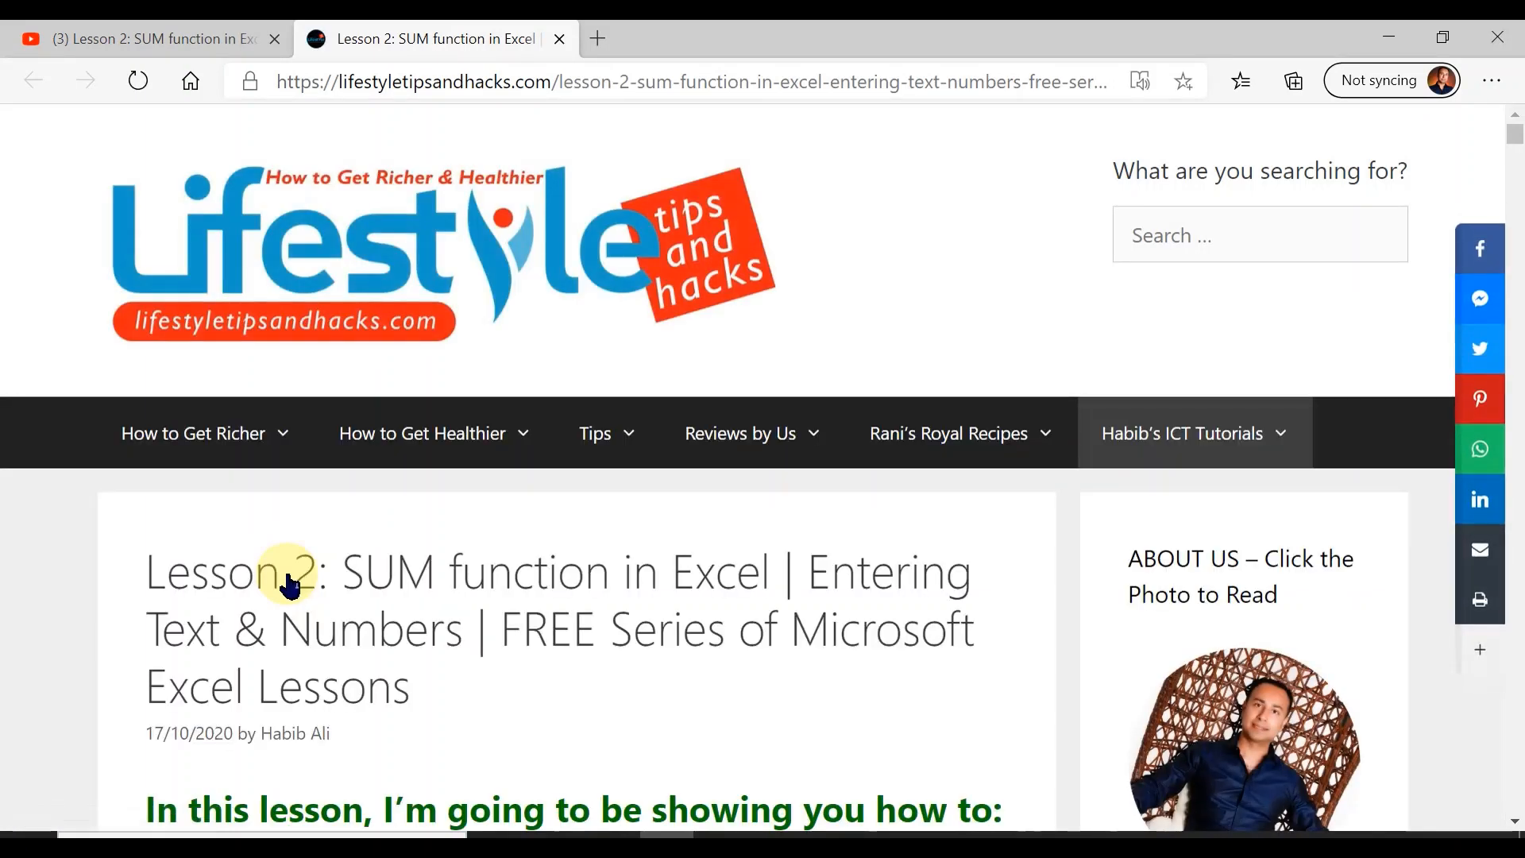
- Look through the lesson page down to the Lesson-2-SUM-function file download and the embedded video
{"action": "scroll", "coordinate": [287, 586], "scroll_direction": "down", "scroll_amount": 2}
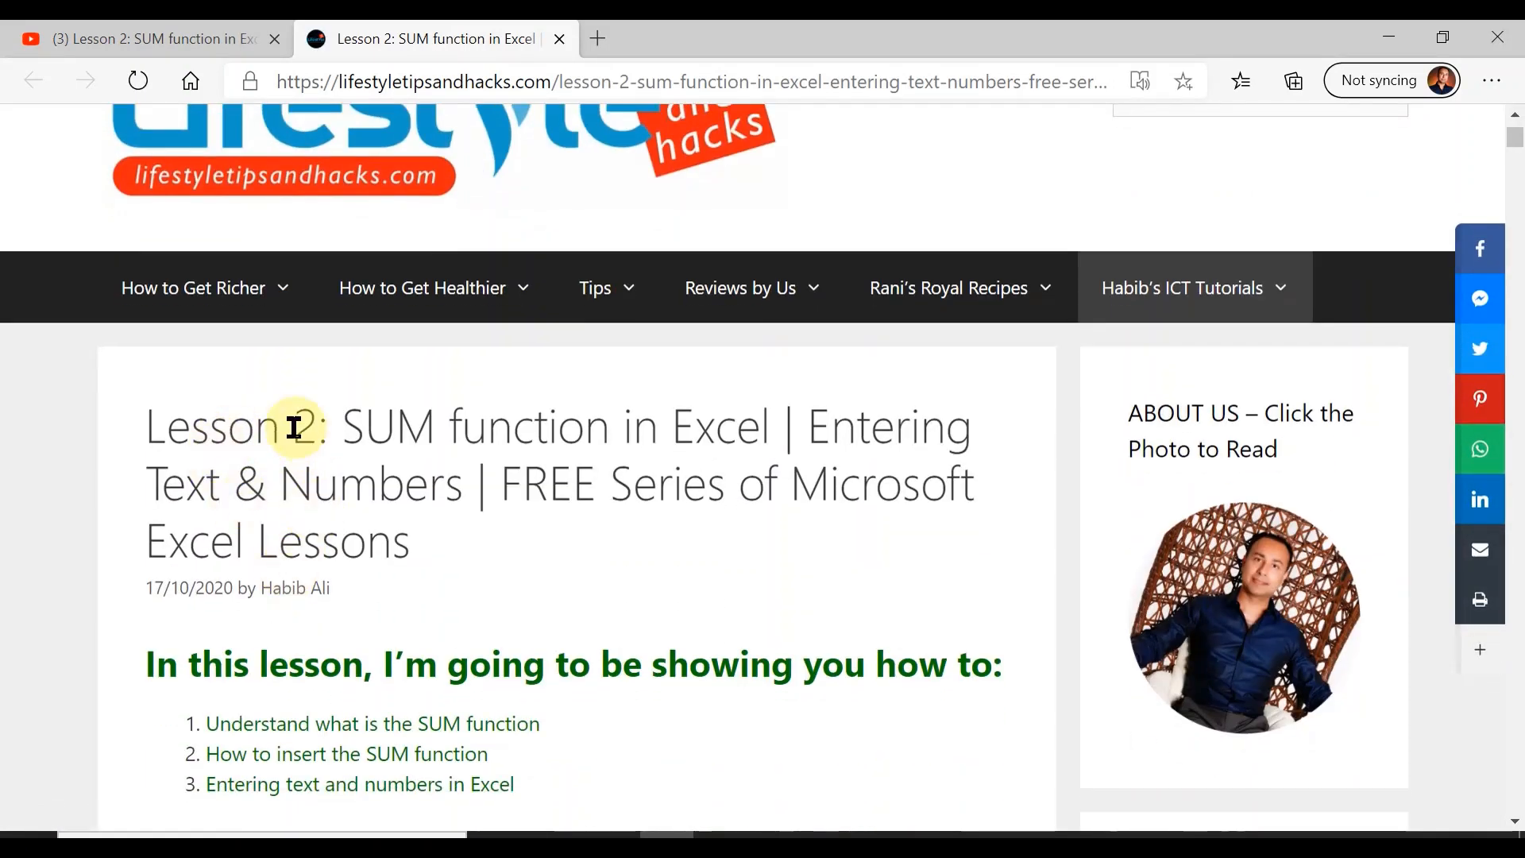
{"action": "scroll", "coordinate": [488, 486], "scroll_direction": "down", "scroll_amount": 3}
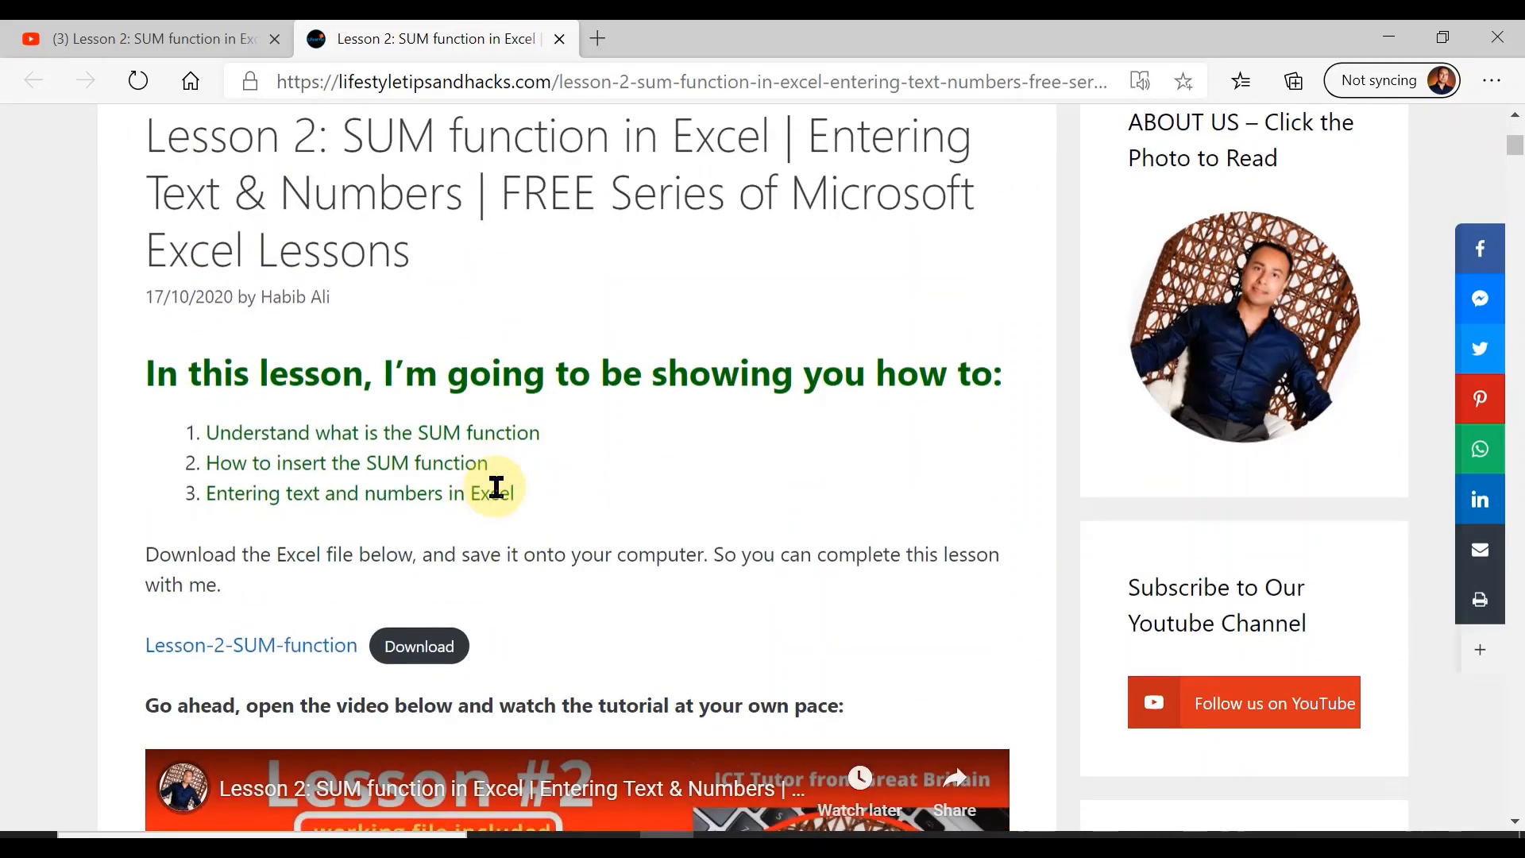
{"action": "scroll", "coordinate": [497, 487], "scroll_direction": "down", "scroll_amount": 2}
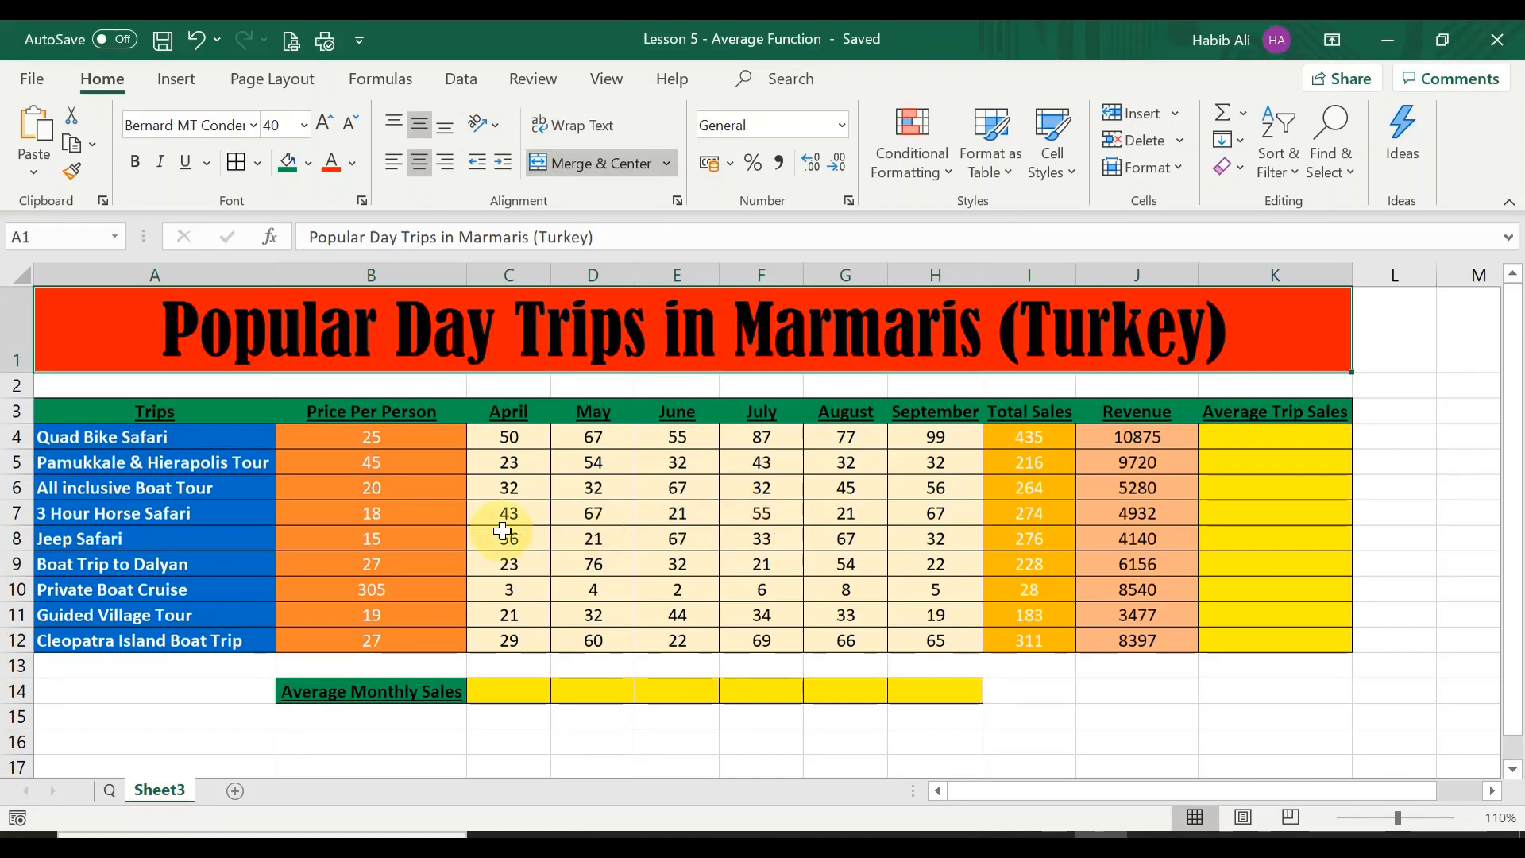
- Read the questions on sheet Q and examine the Quad Bike Safari monthly sales in C4:H4 on Sheet3
{"action": "left_click", "coordinate": [108, 792]}
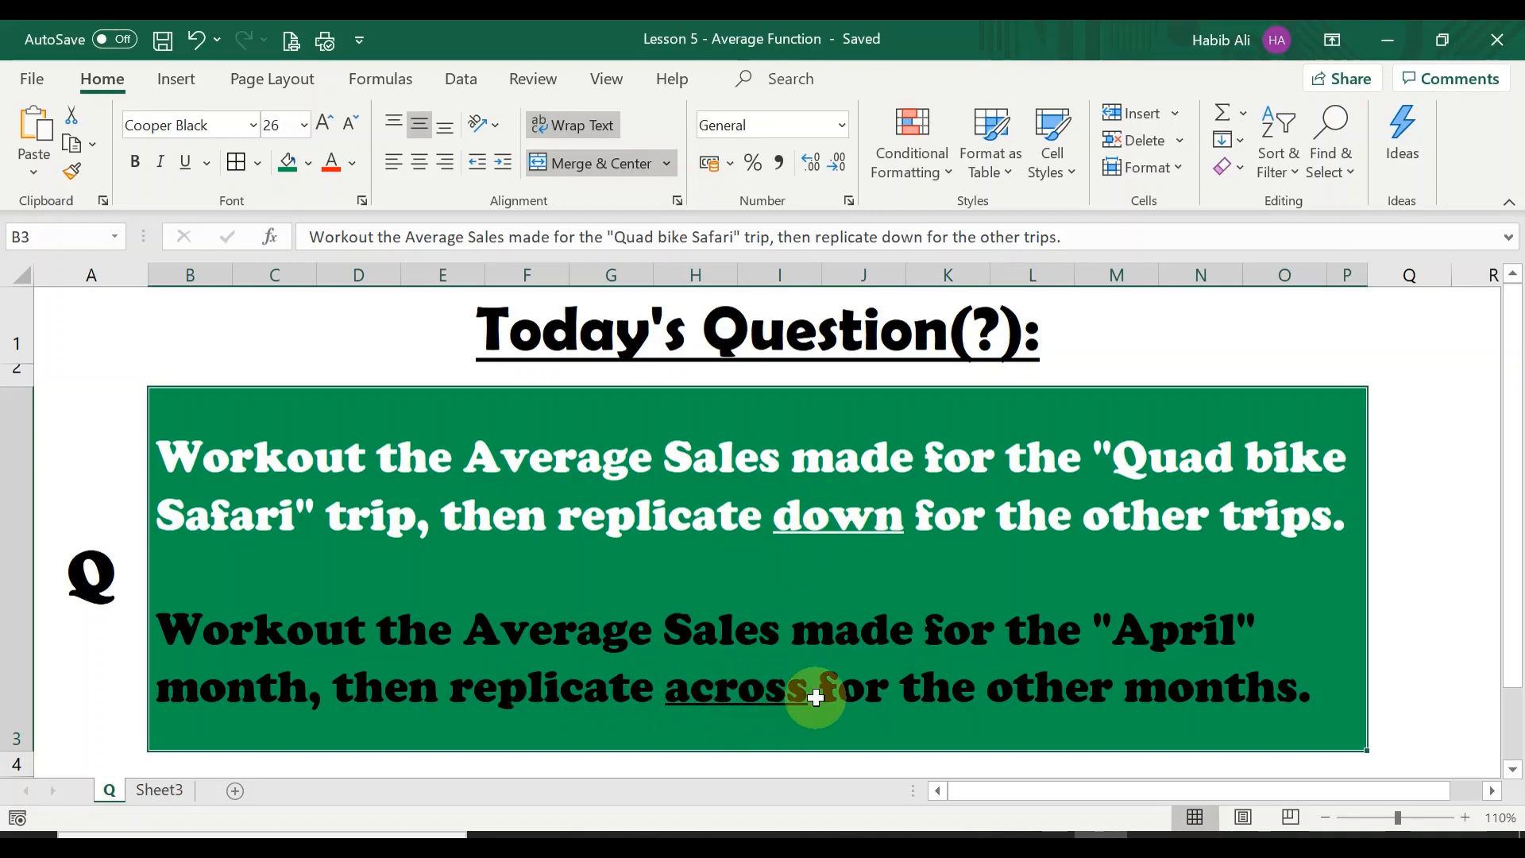
{"action": "left_click", "coordinate": [163, 790]}
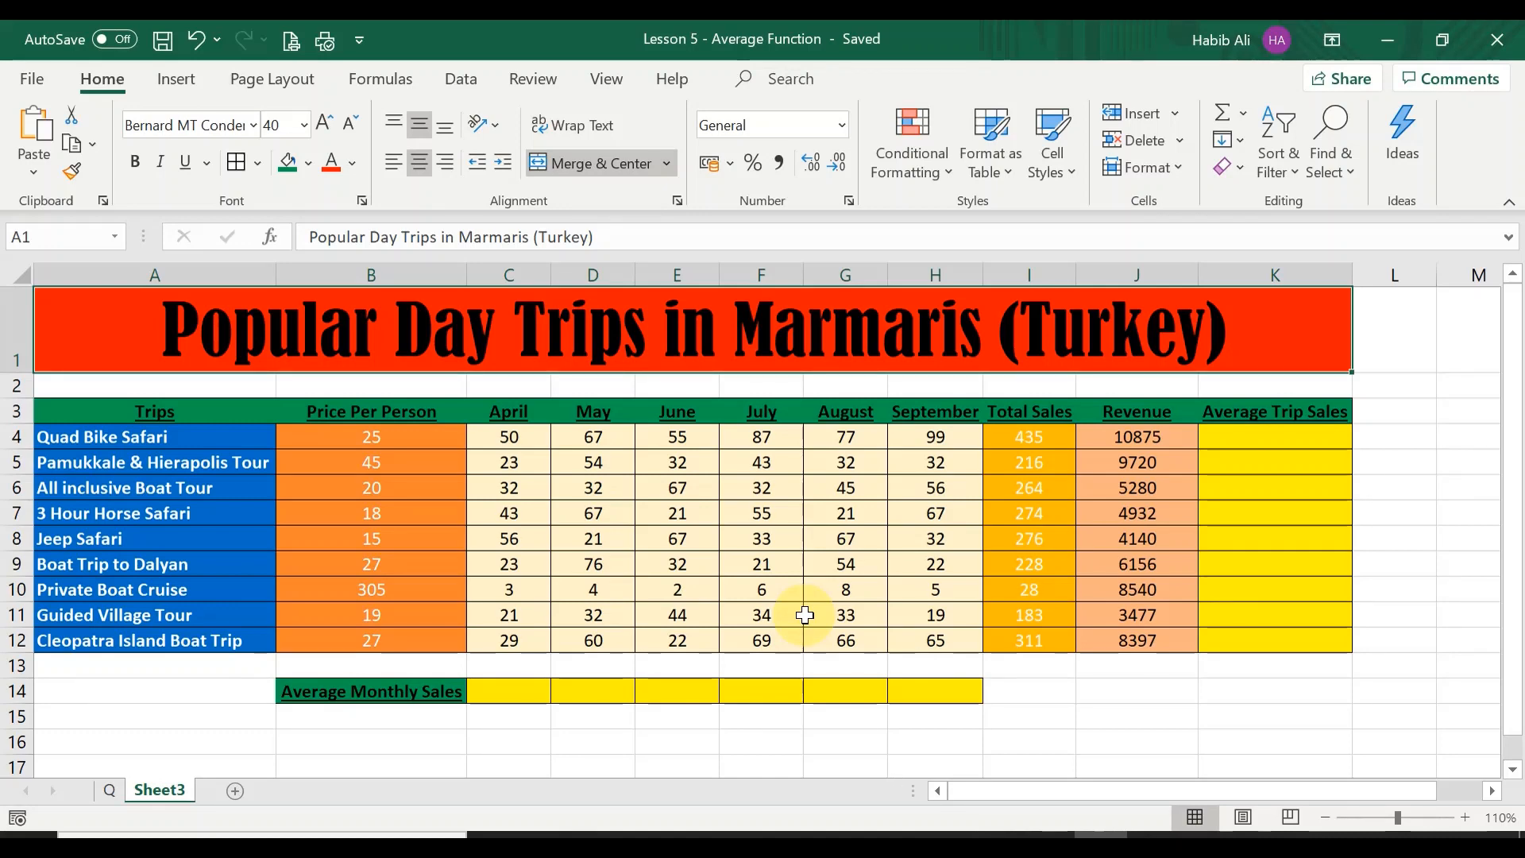
{"action": "left_click", "coordinate": [1261, 434]}
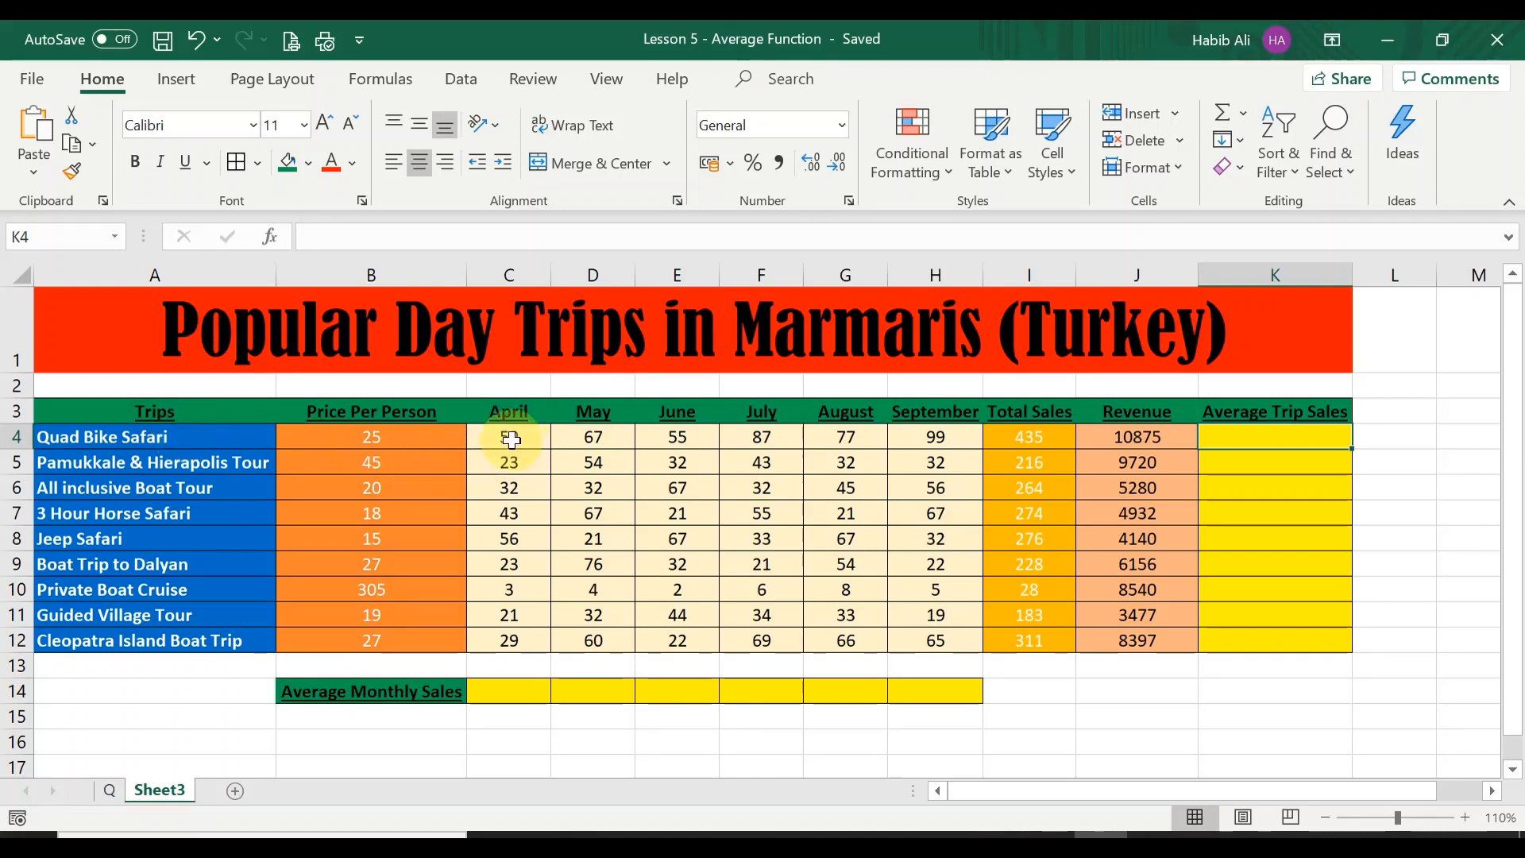
{"action": "left_click_drag", "start_coordinate": [510, 436], "coordinate": [918, 436]}
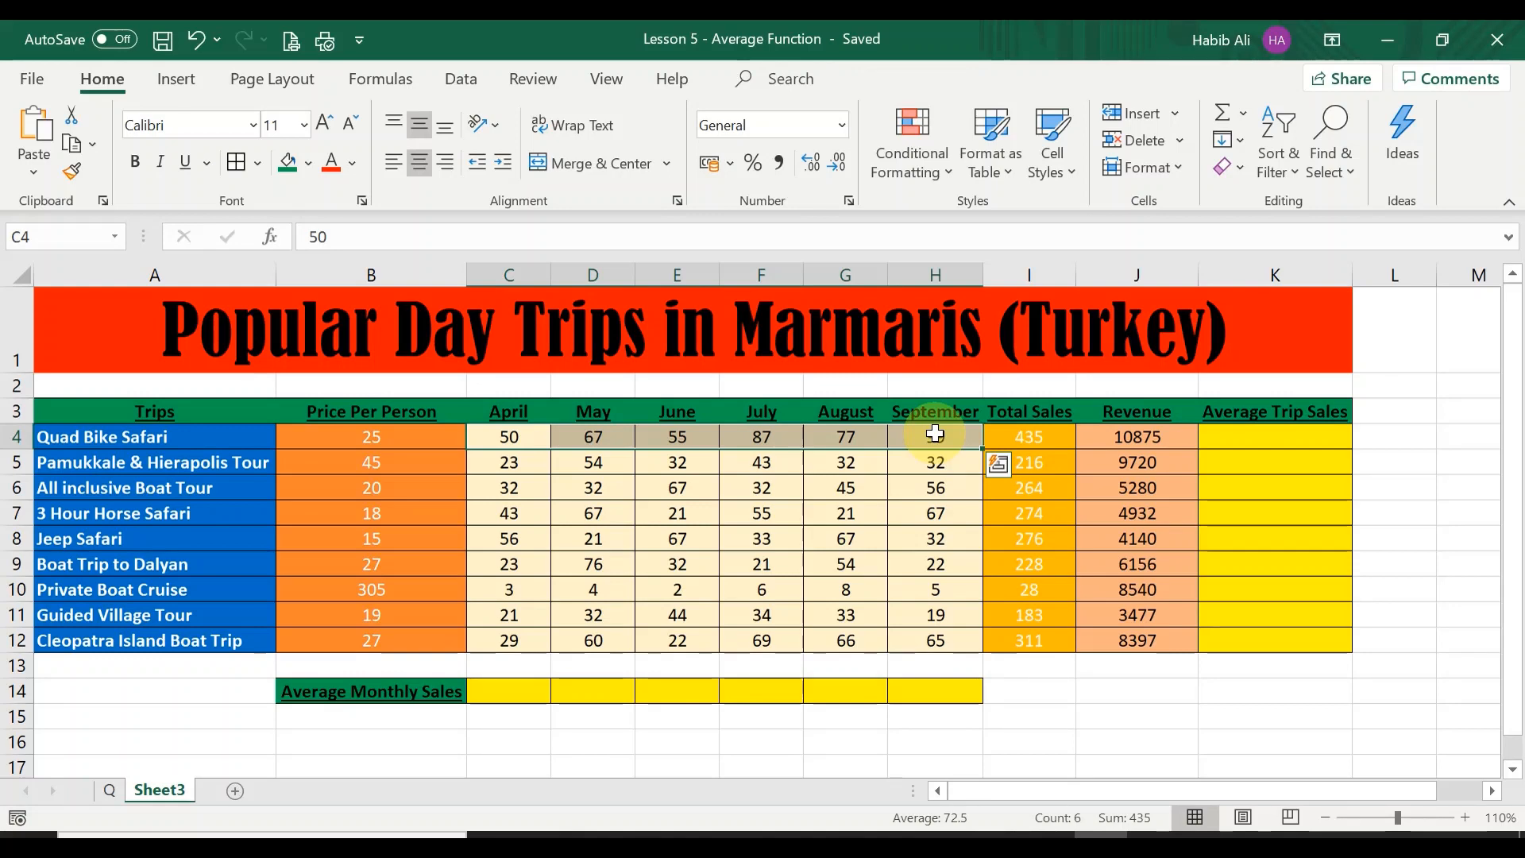
- Enter =AVERAGE(C4:H4) in K4 to work out the average trip sales for the Quad Bike Safari
{"action": "left_click", "coordinate": [1282, 436]}
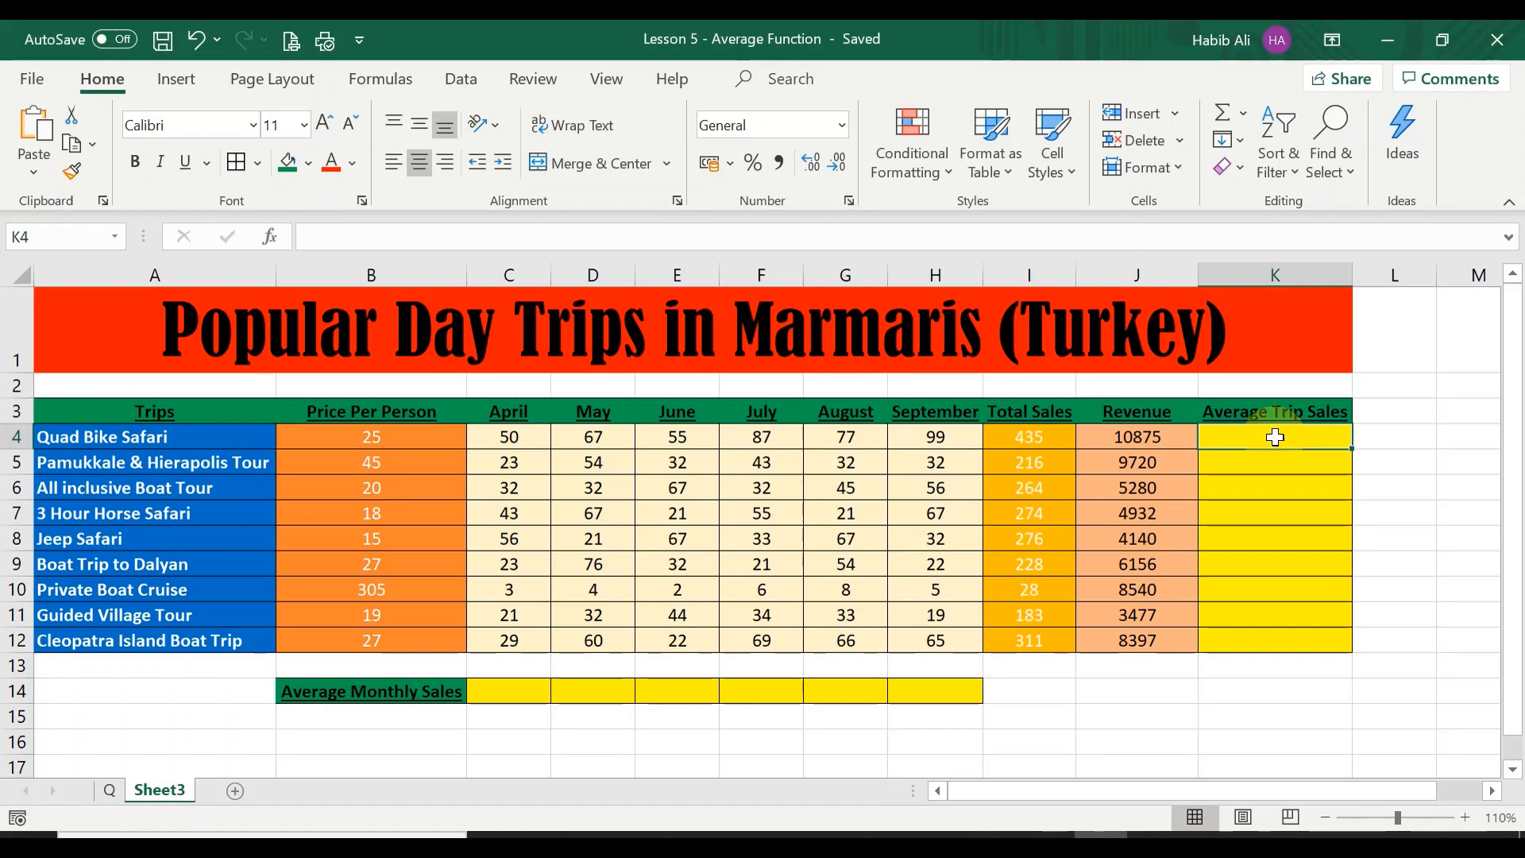
{"action": "type", "text": "="}
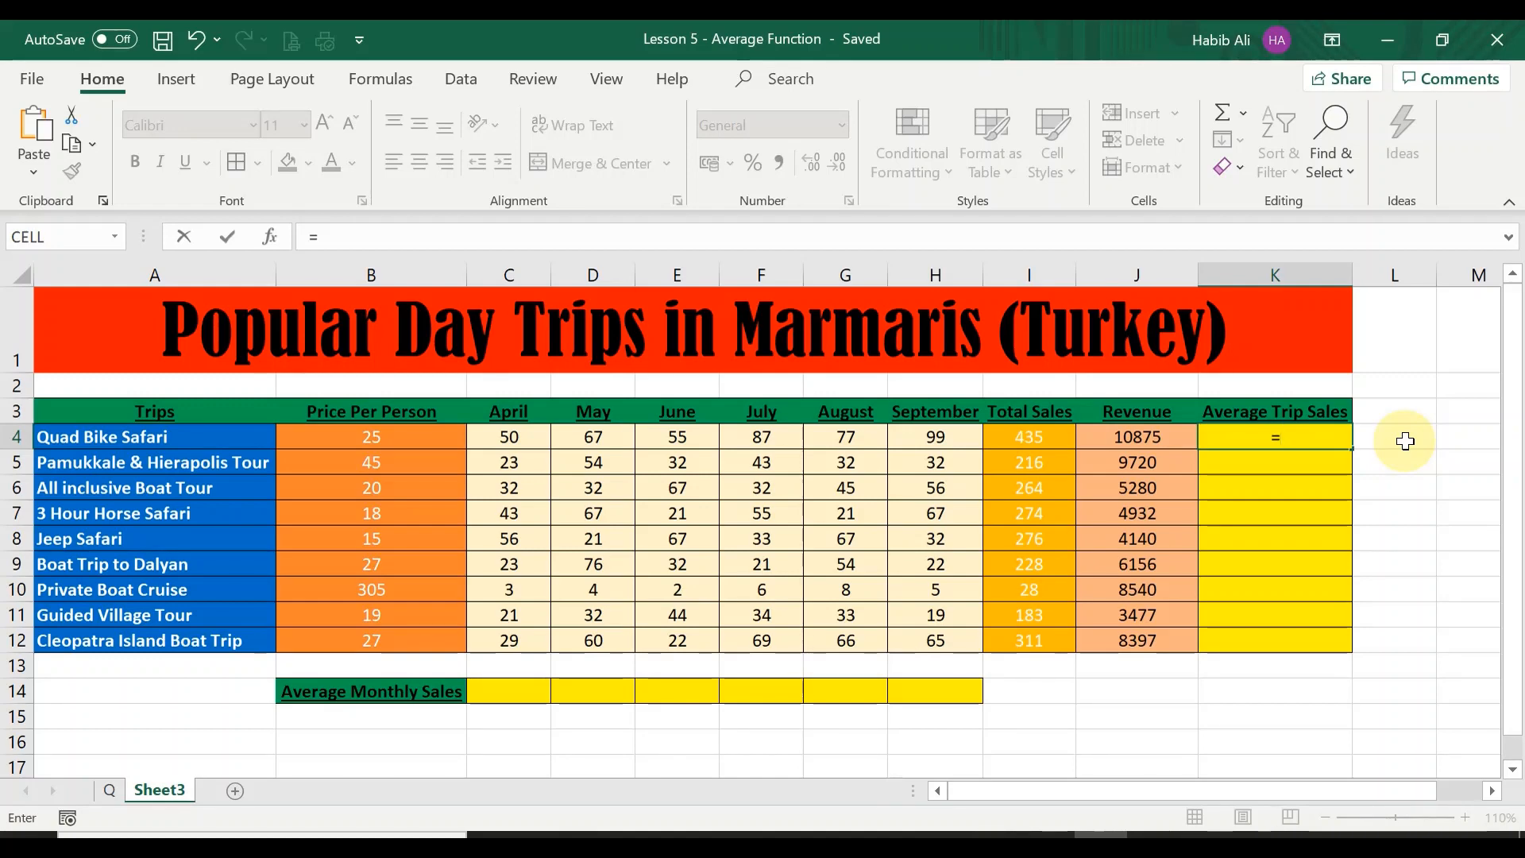
{"action": "type", "text": "AVERAGE"}
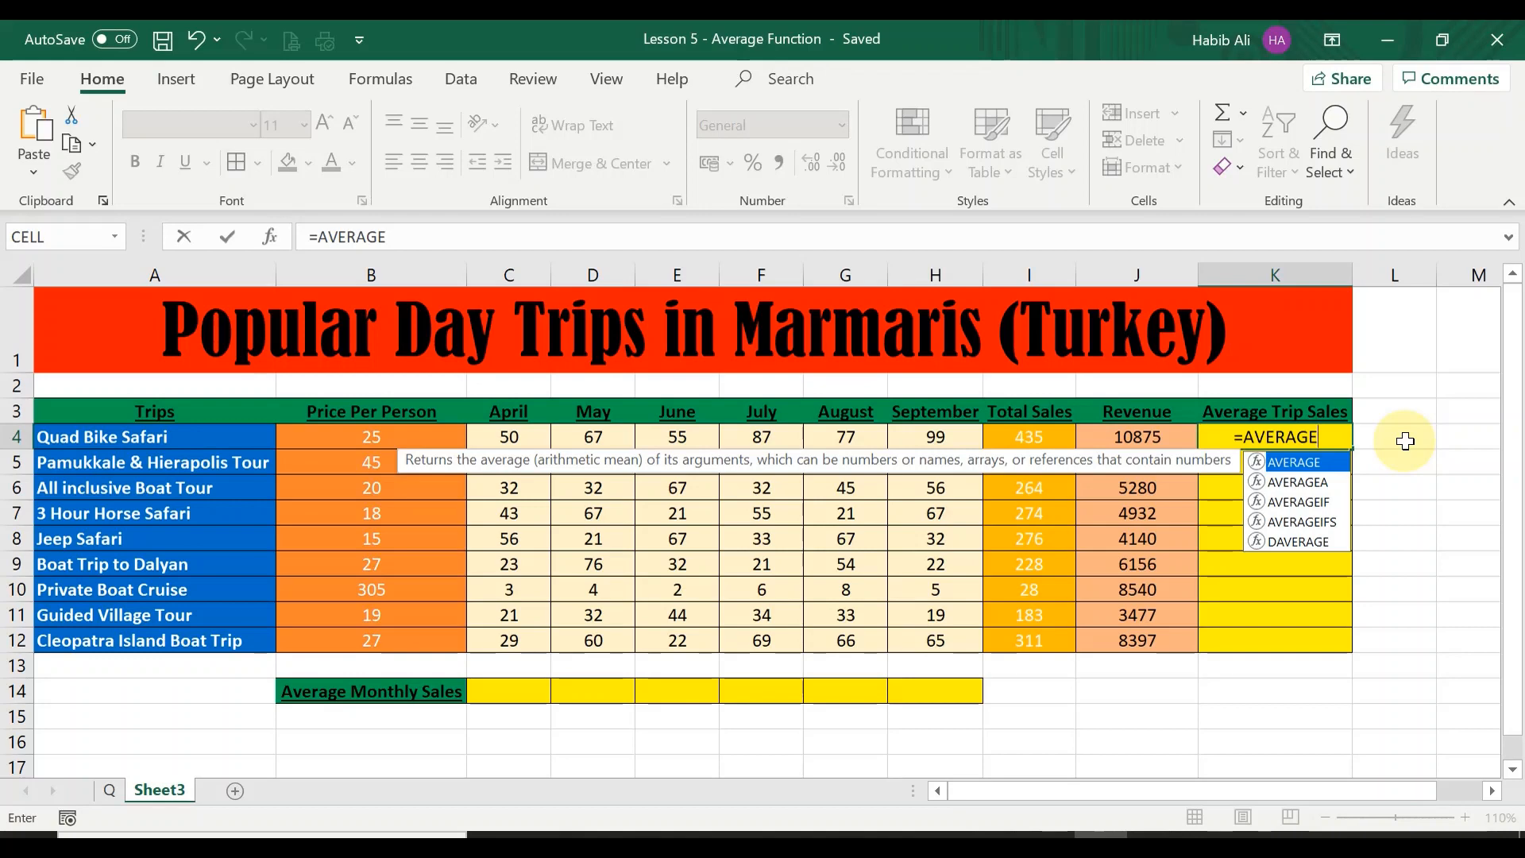
{"action": "type", "text": "("}
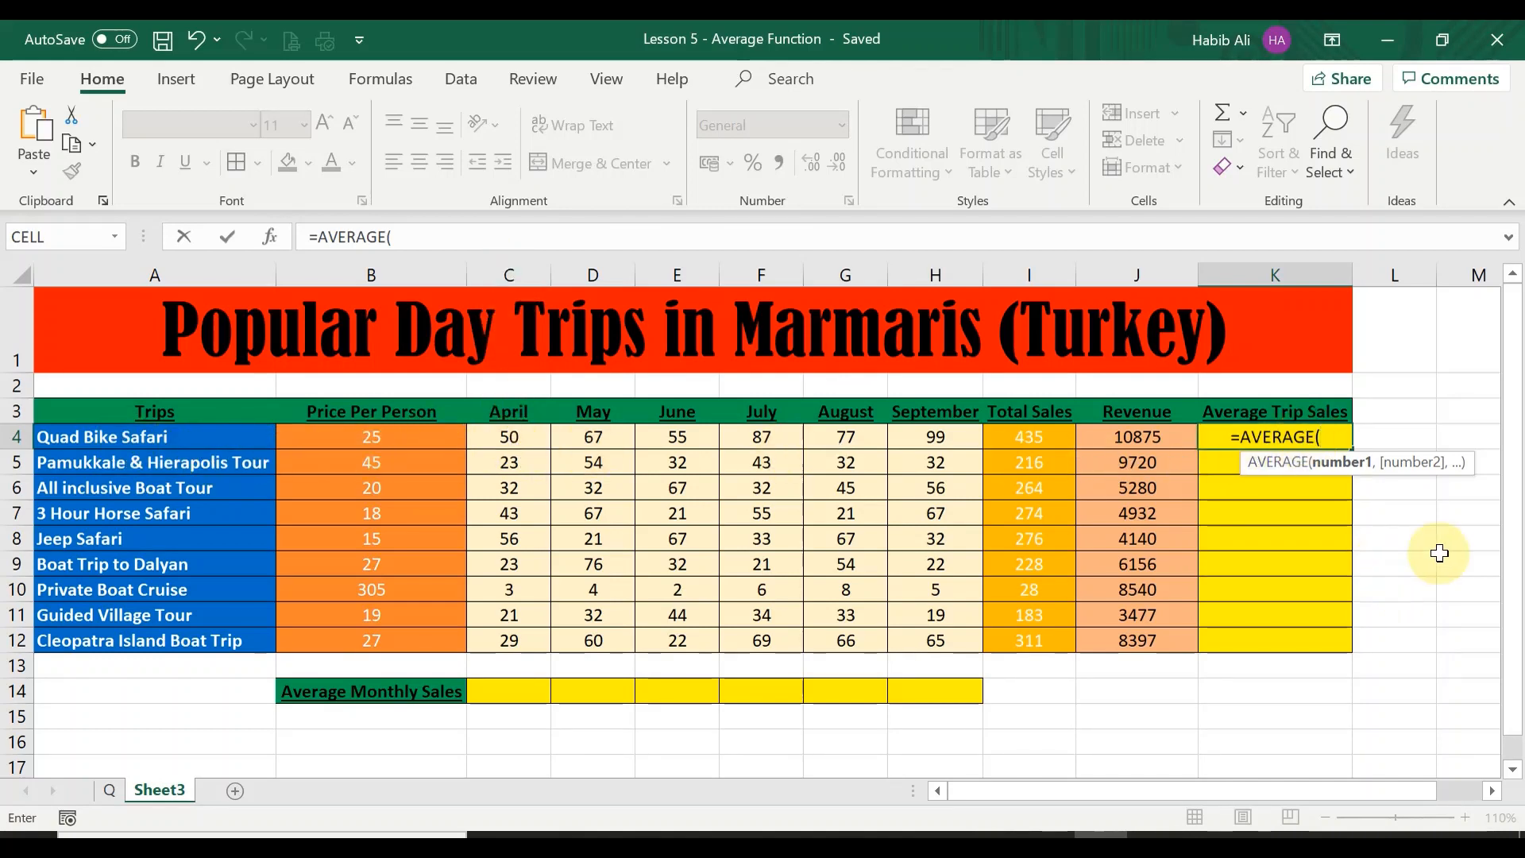
{"action": "type", "text": "C4"}
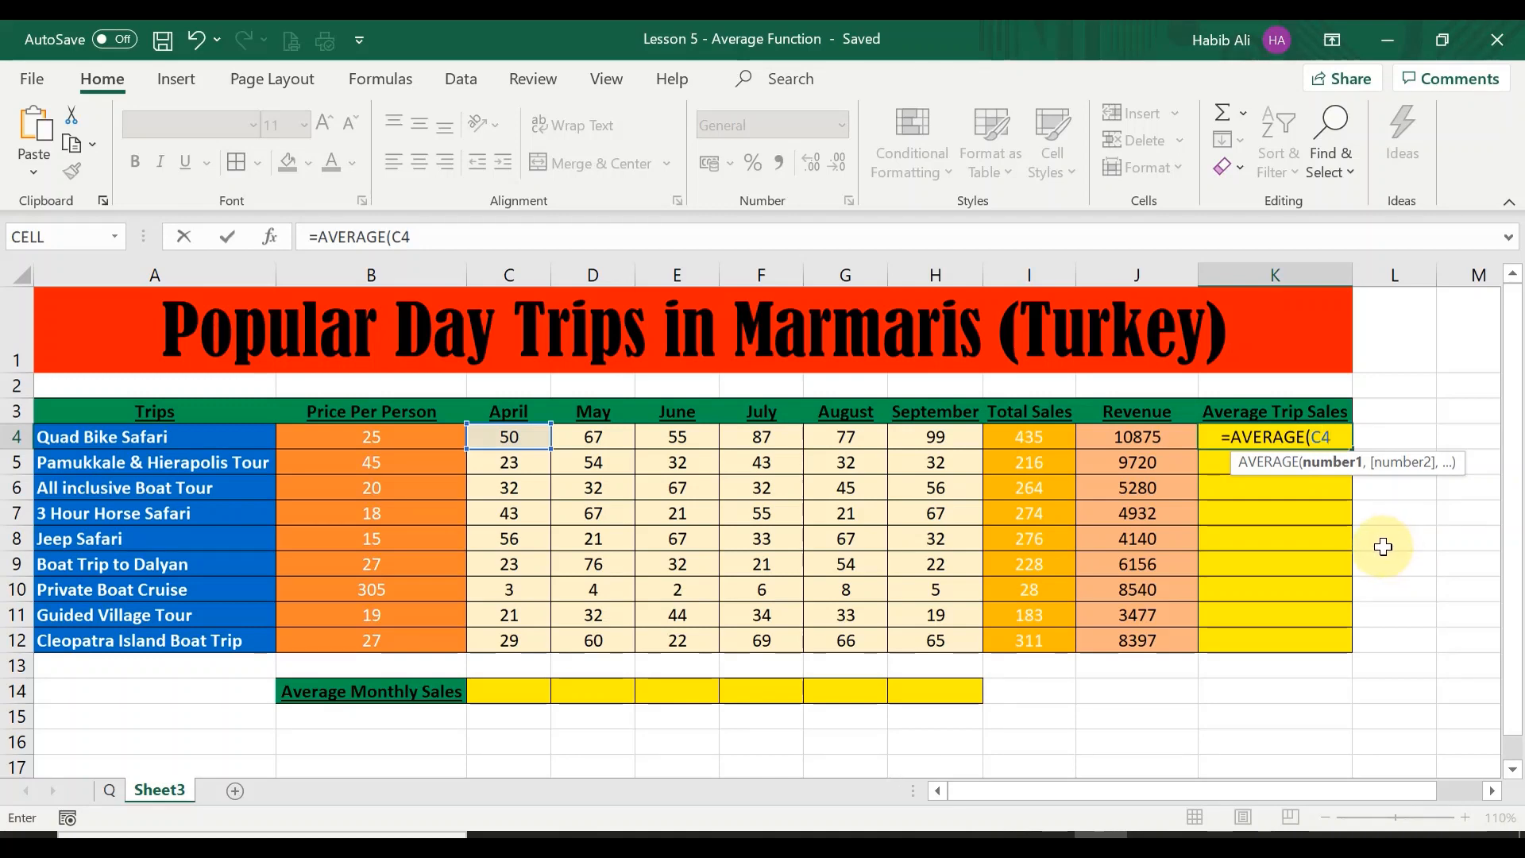
{"action": "type", "text": ":"}
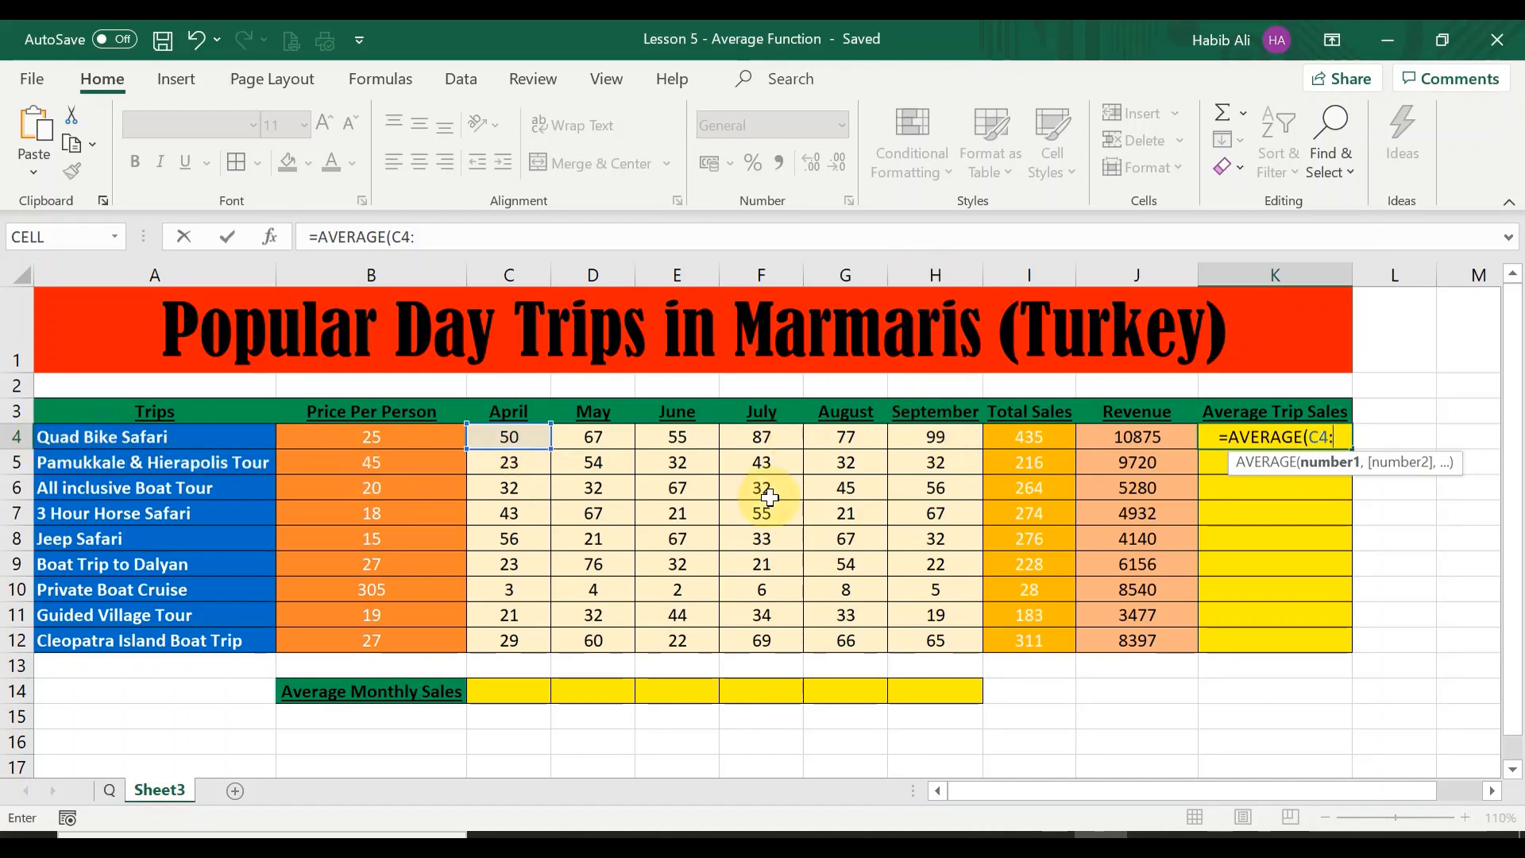
{"action": "type", "text": "H4"}
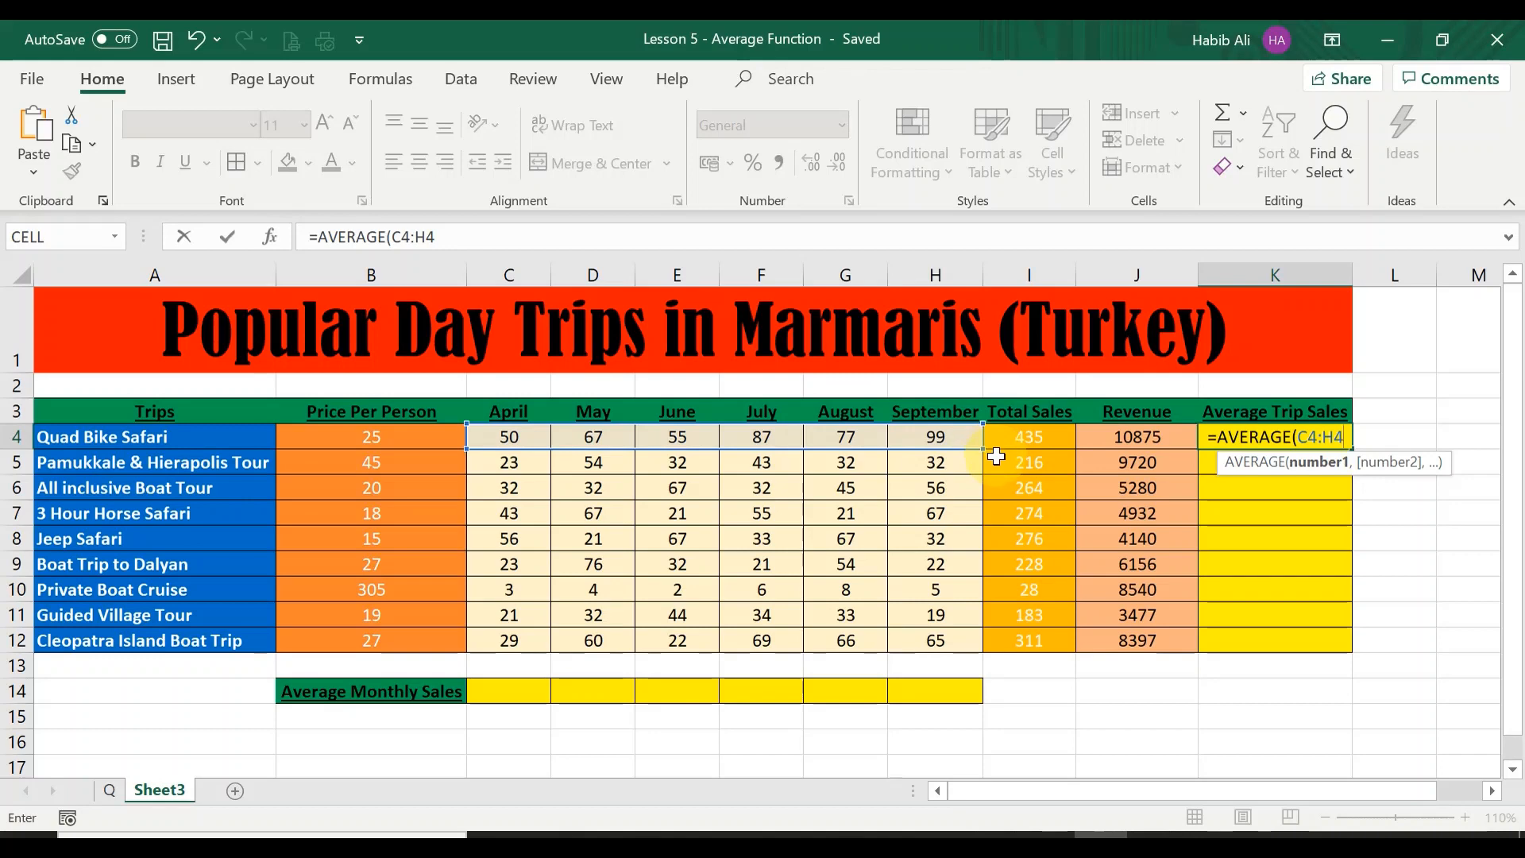
{"action": "type", "text": ")"}
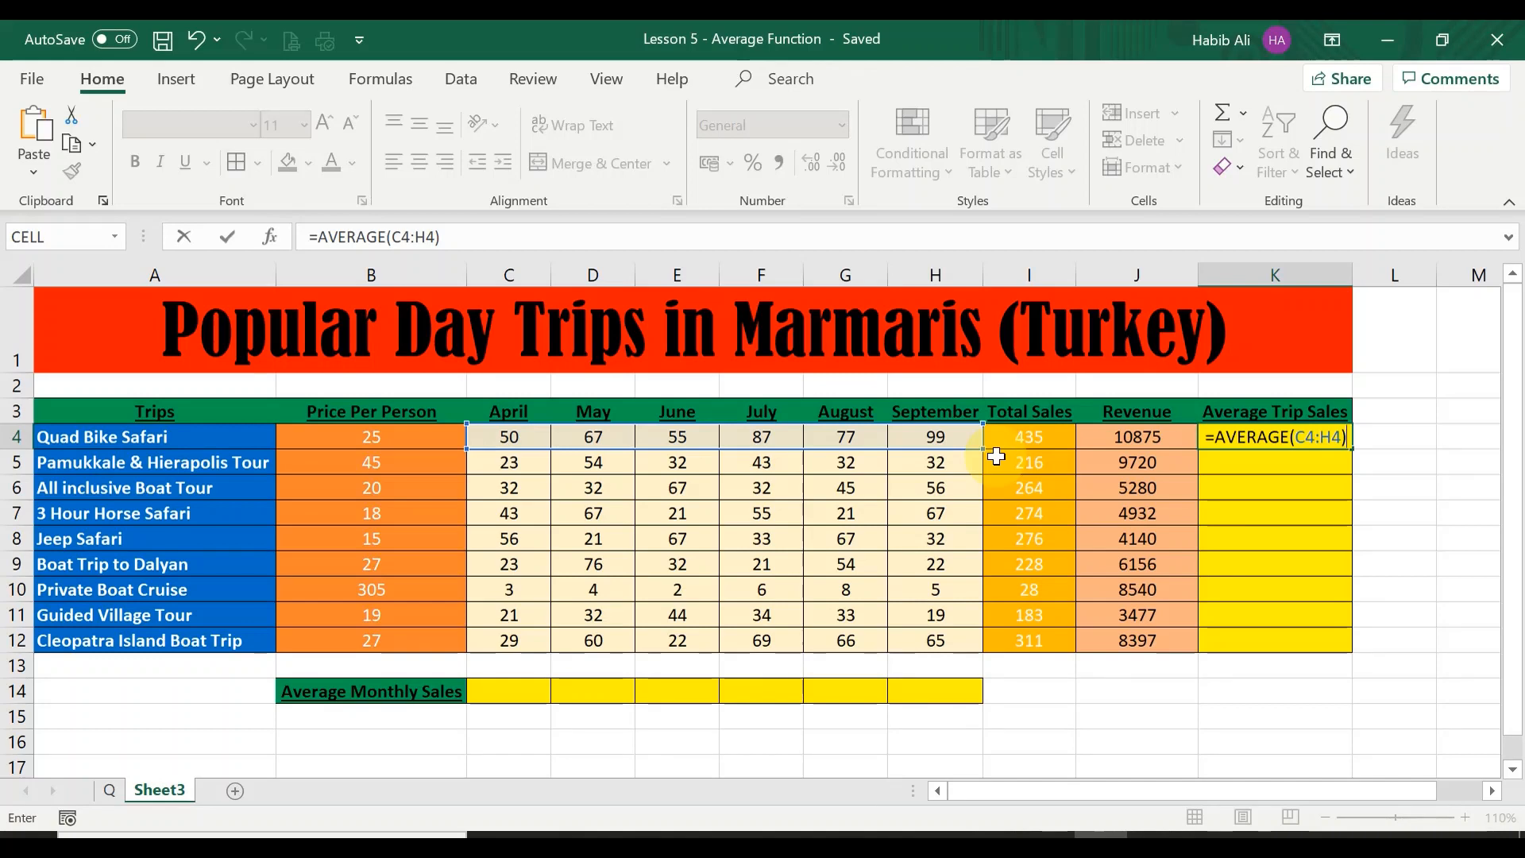
{"action": "key", "text": "Return"}
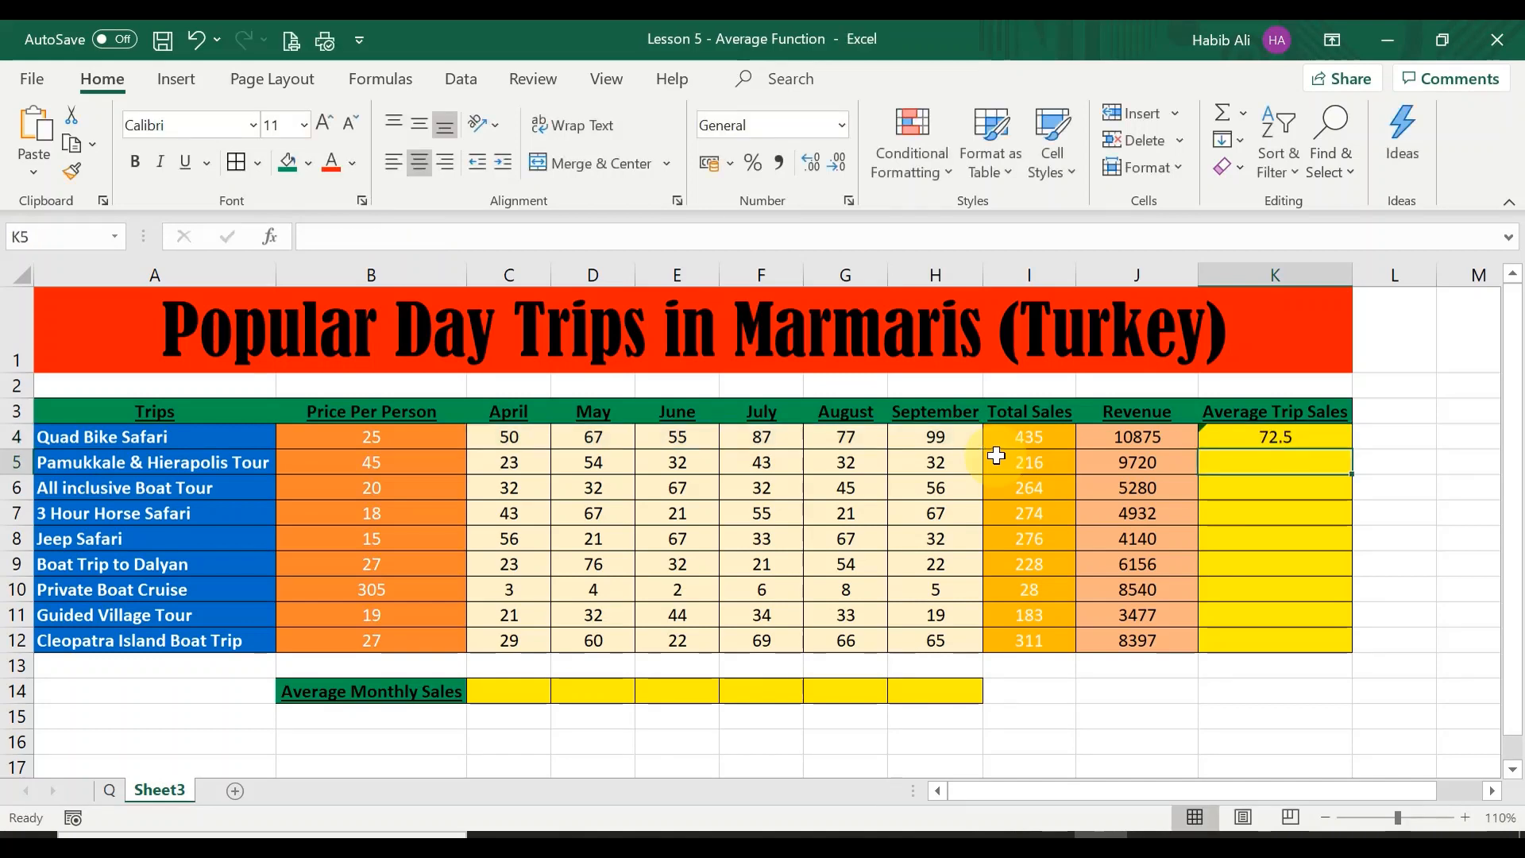
- Check the formula in K4 and replicate it down to K12 for the other trips
{"action": "left_click", "coordinate": [1311, 436]}
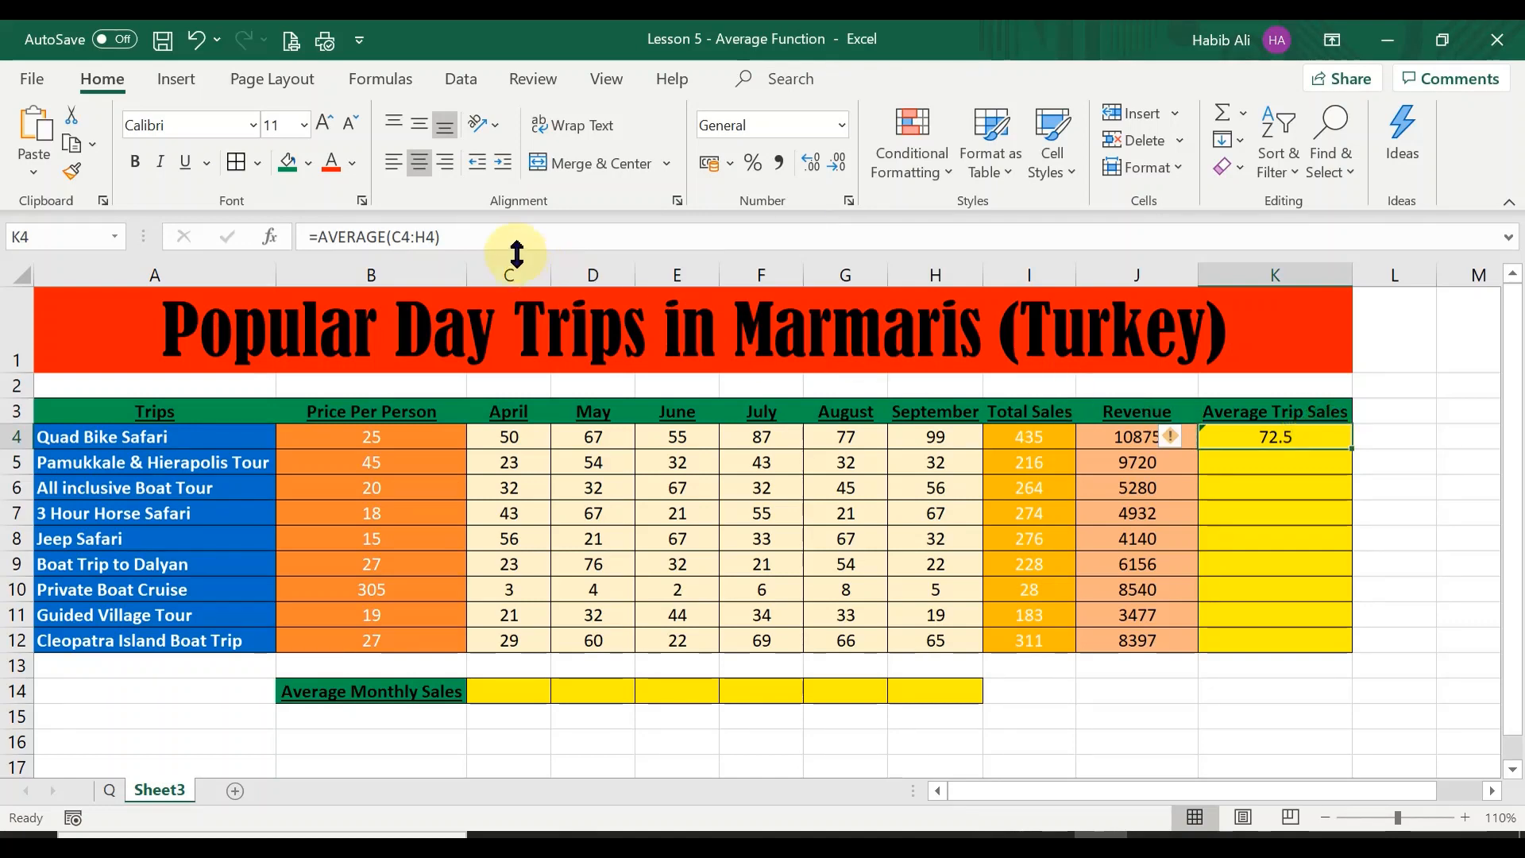
{"action": "left_click", "coordinate": [397, 231]}
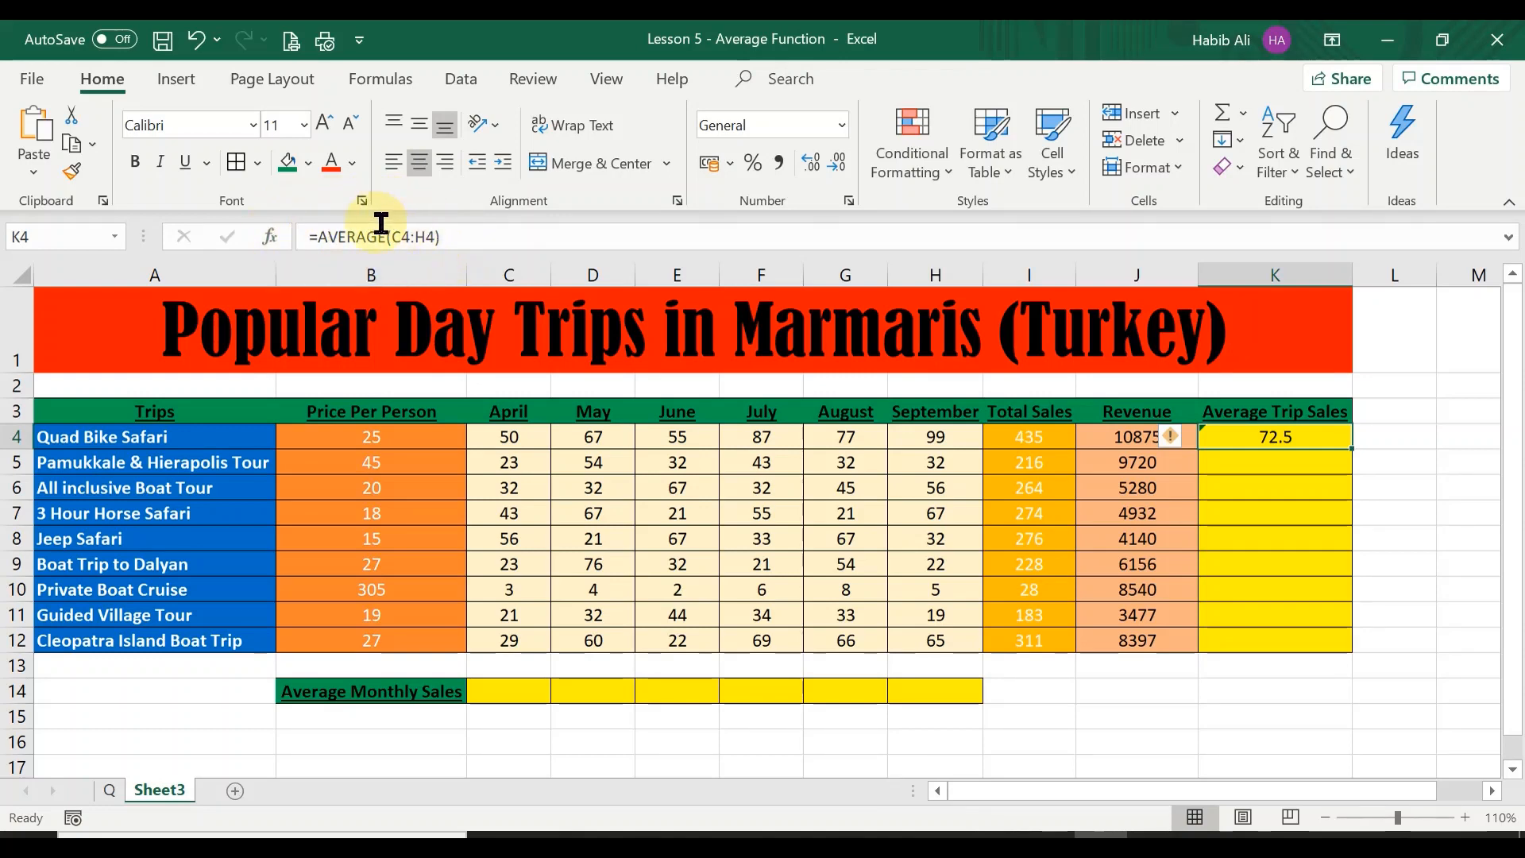
{"action": "left_click", "coordinate": [1277, 439]}
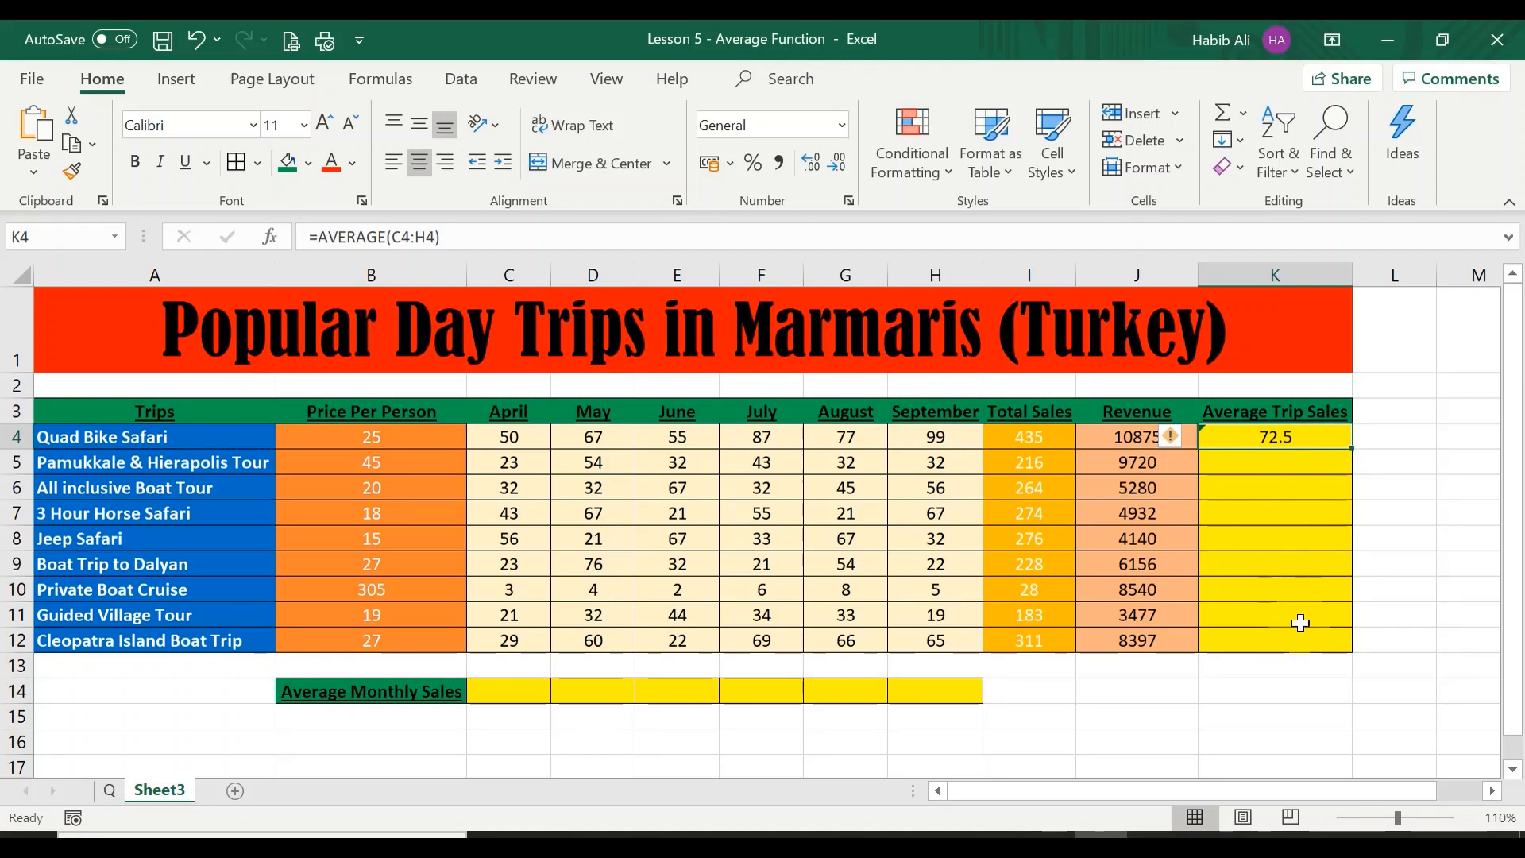
{"action": "left_click", "coordinate": [1280, 426]}
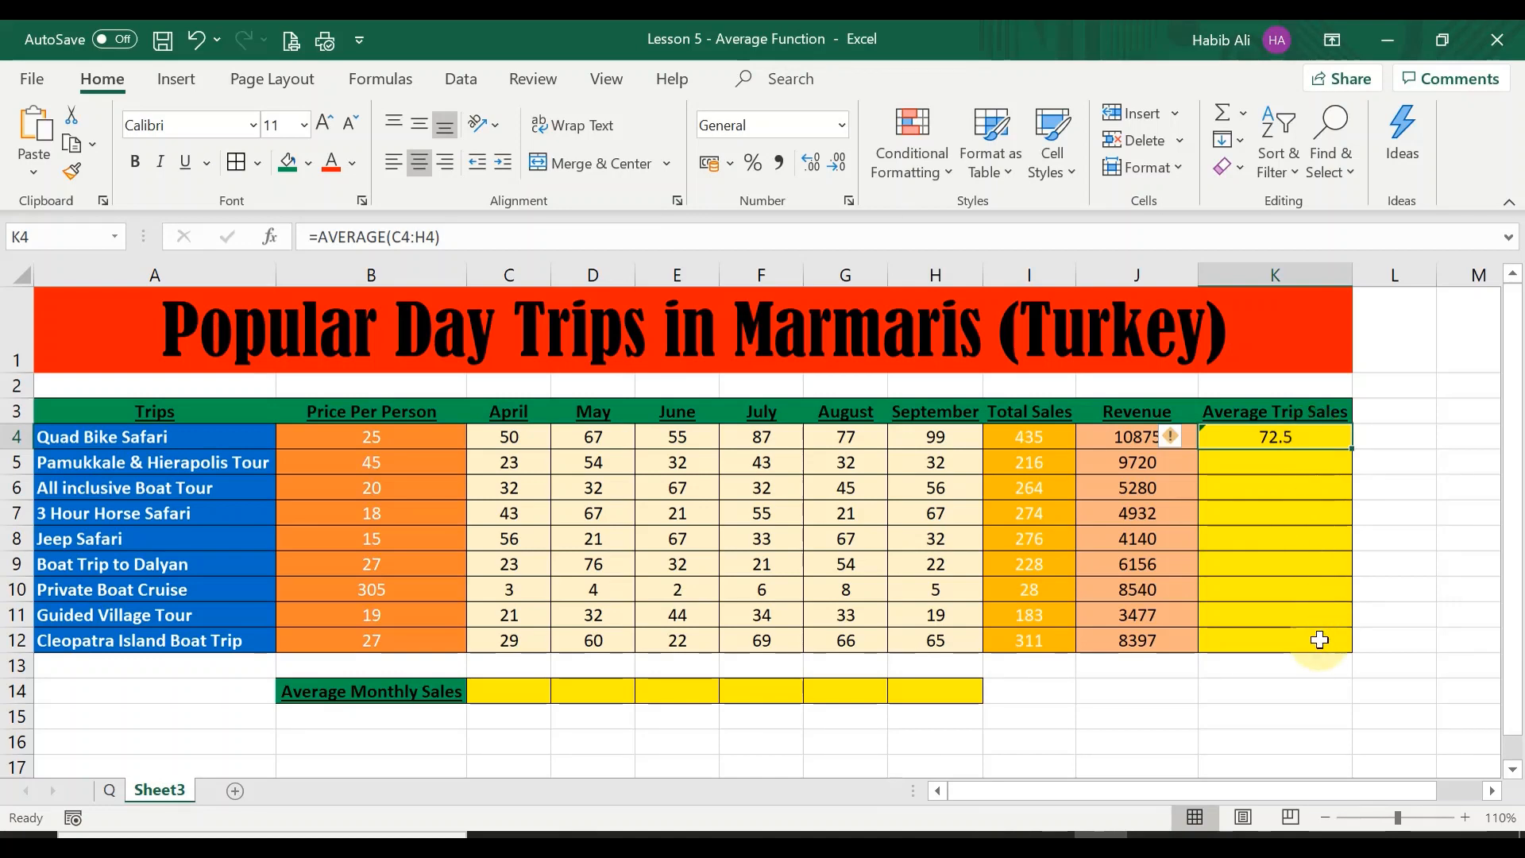
{"action": "double_click", "coordinate": [1353, 446]}
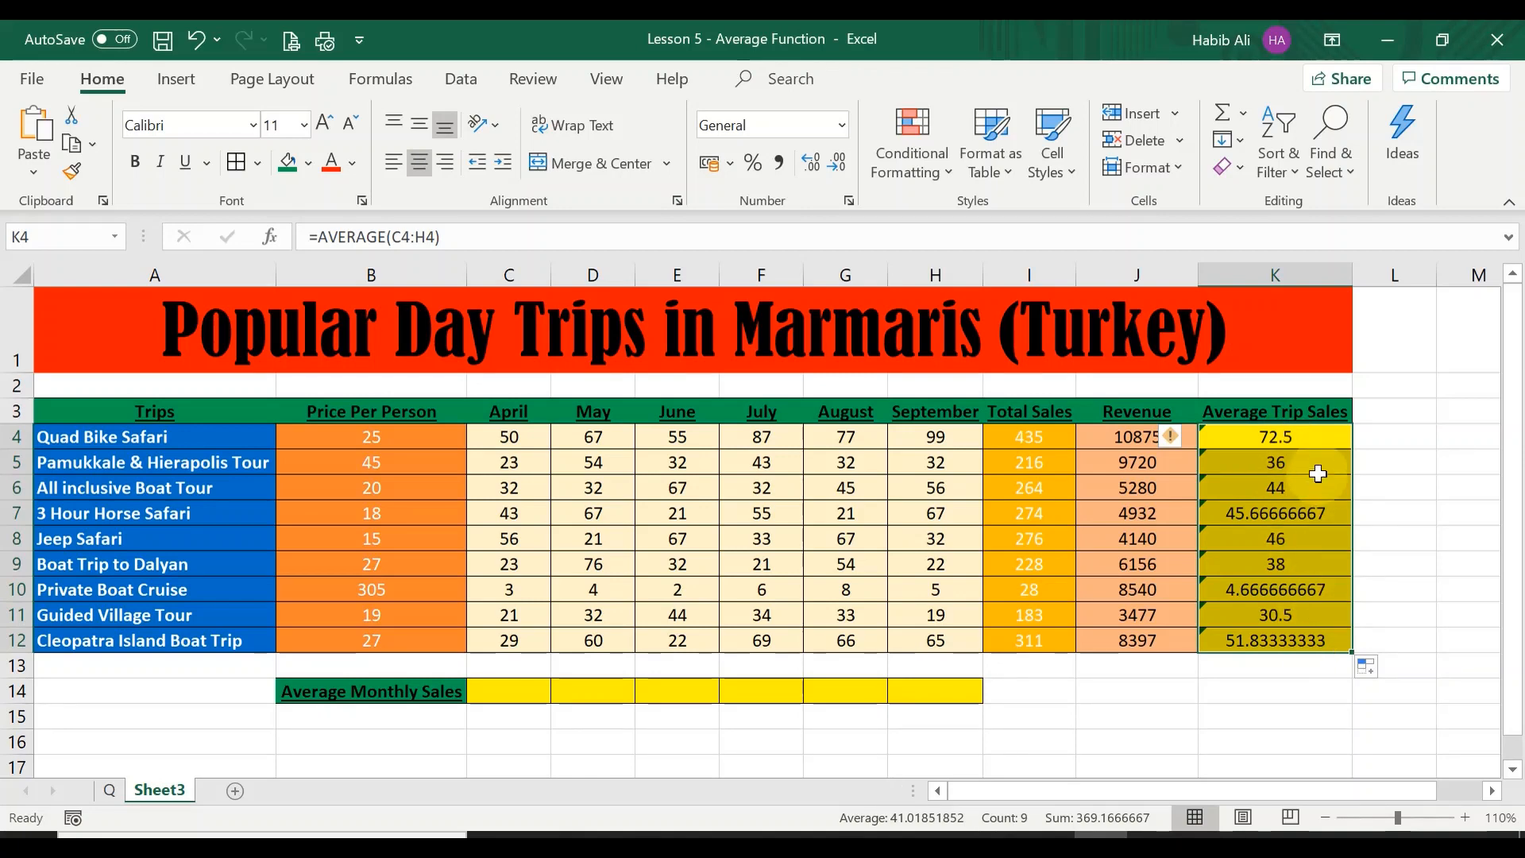
- Format the average trip sales in K4:K12 as numbers with no decimal places
{"action": "left_click_drag", "start_coordinate": [1308, 435], "coordinate": [1350, 640]}
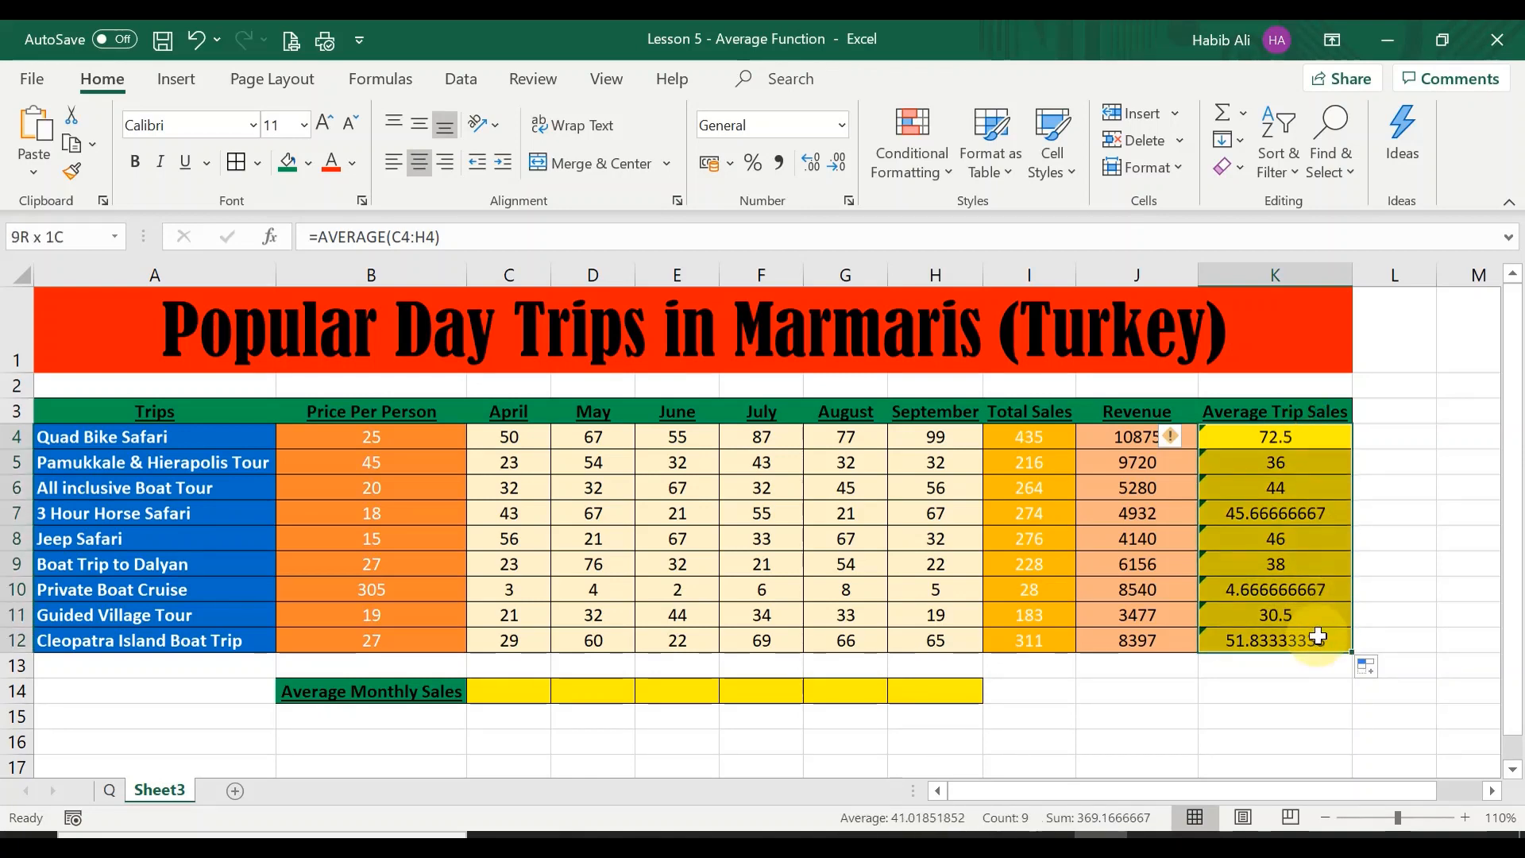
{"action": "left_click", "coordinate": [811, 163]}
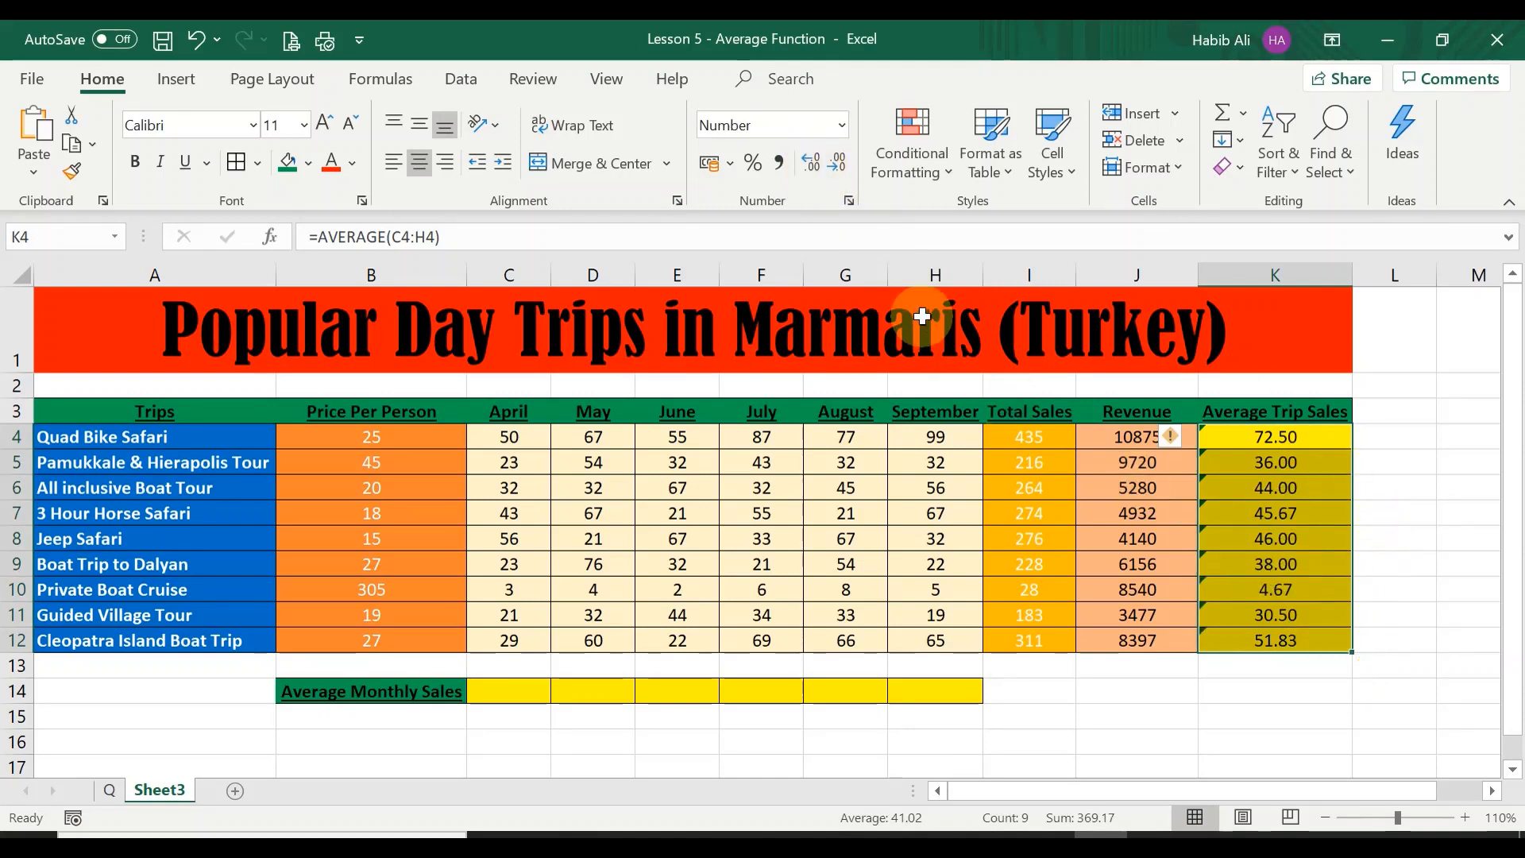
{"action": "left_click", "coordinate": [822, 162]}
{"action": "left_click", "coordinate": [821, 162]}
{"action": "left_click", "coordinate": [834, 163]}
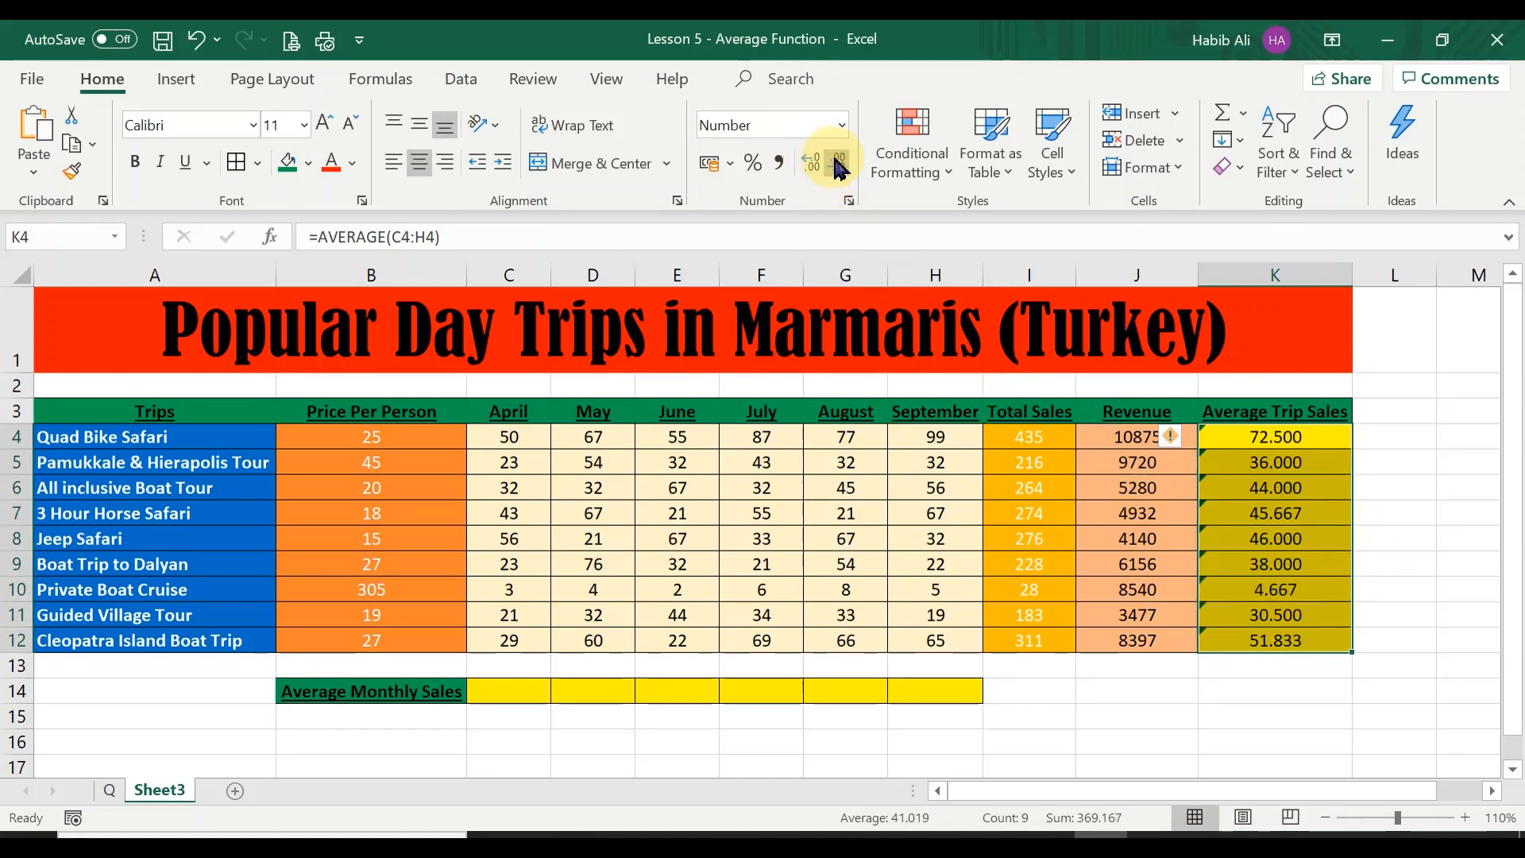
{"action": "left_click", "coordinate": [834, 163]}
{"action": "left_click", "coordinate": [834, 162]}
{"action": "left_click", "coordinate": [834, 163]}
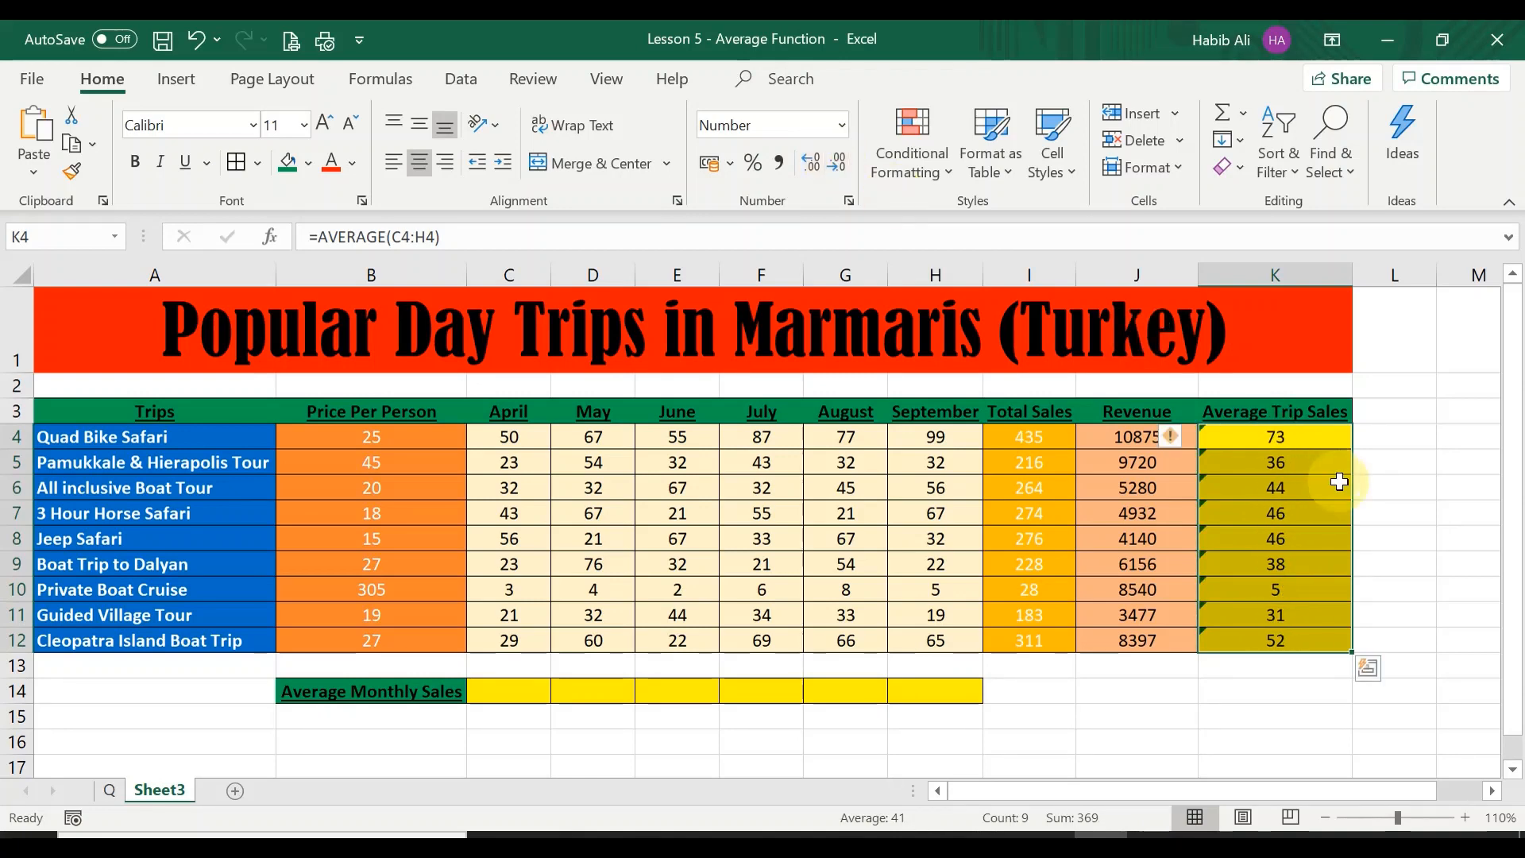
{"action": "left_click", "coordinate": [1312, 436]}
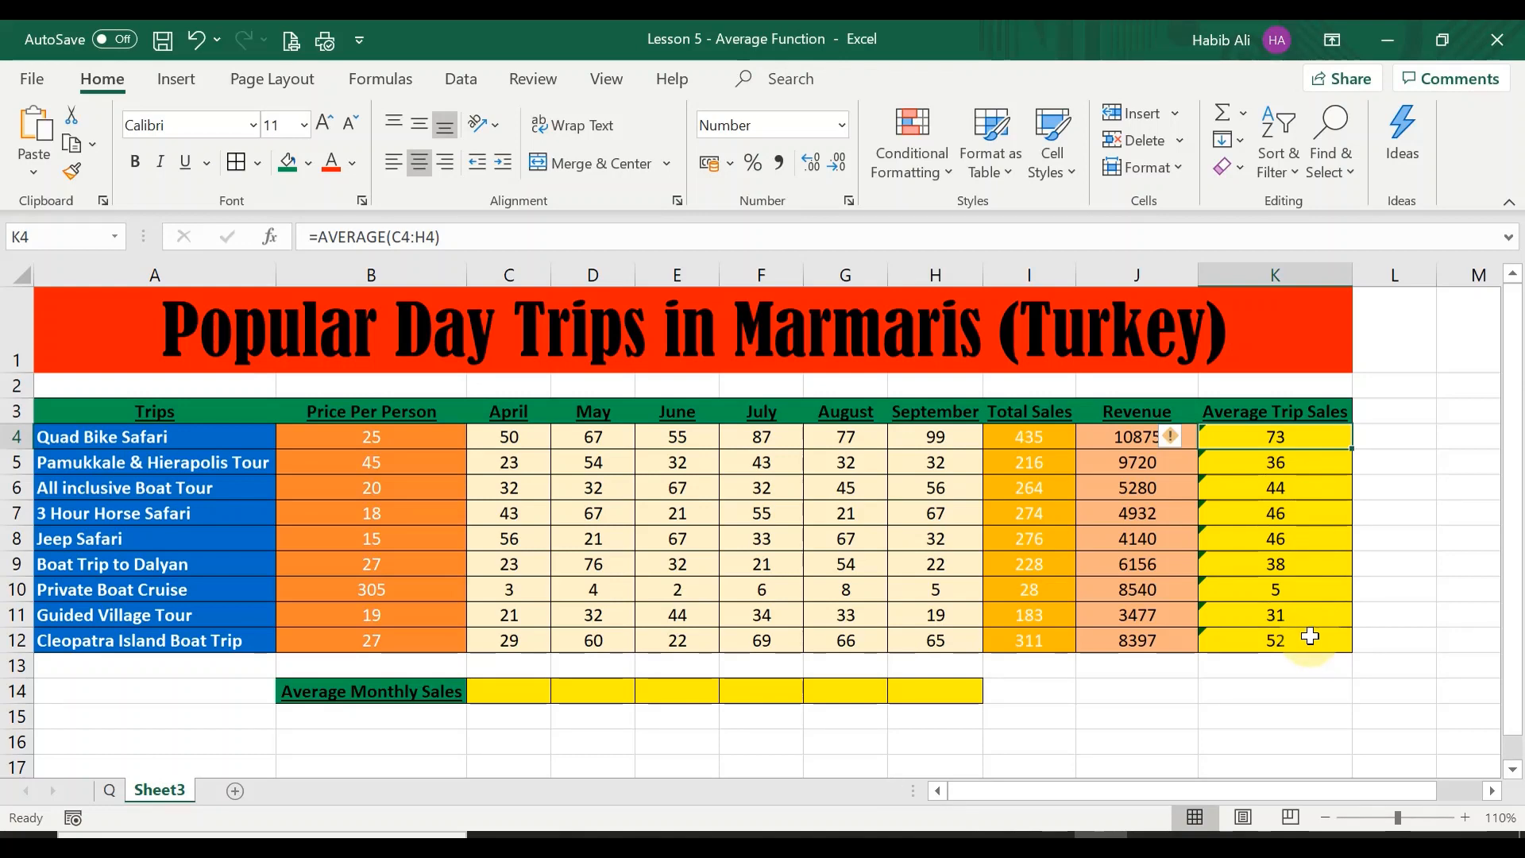
- Enter =AVERAGE(C4:C12) in C14 to work out the average monthly sales for April
{"action": "left_click", "coordinate": [520, 692]}
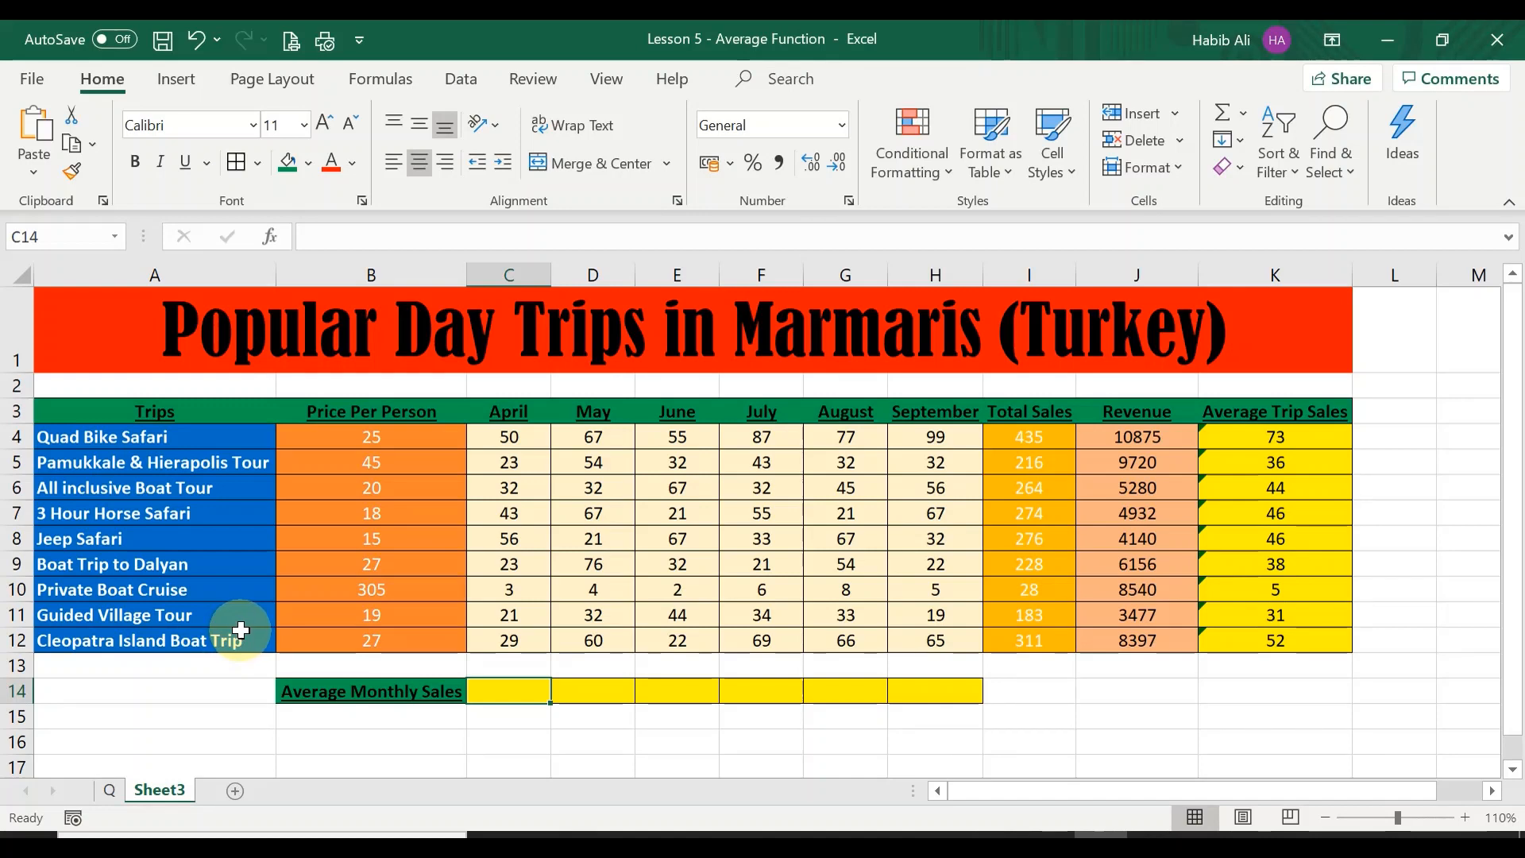
{"action": "type", "text": "=AVERAGE"}
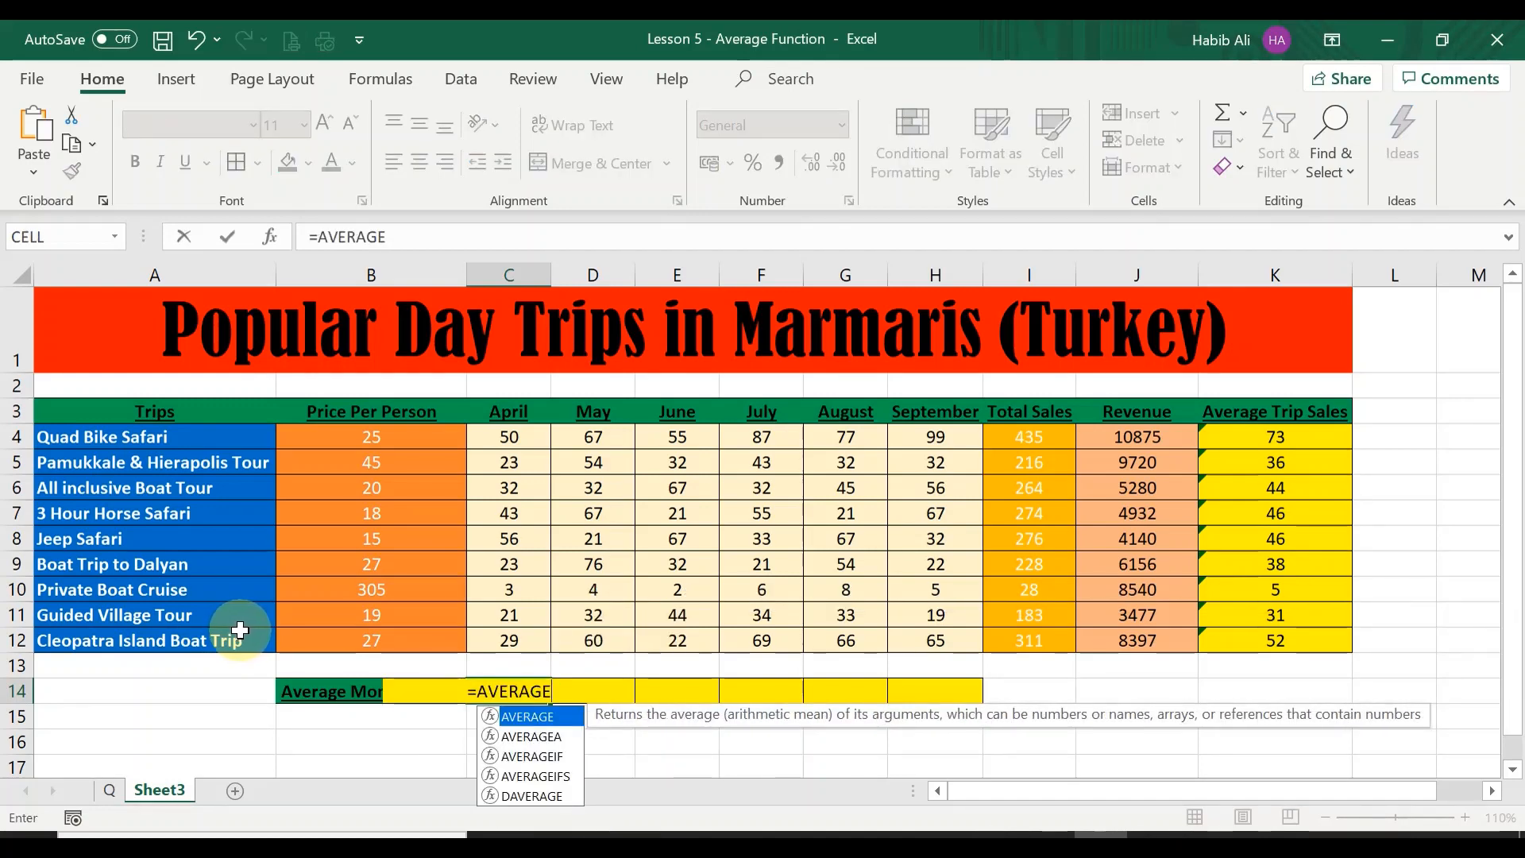
{"action": "type", "text": "("}
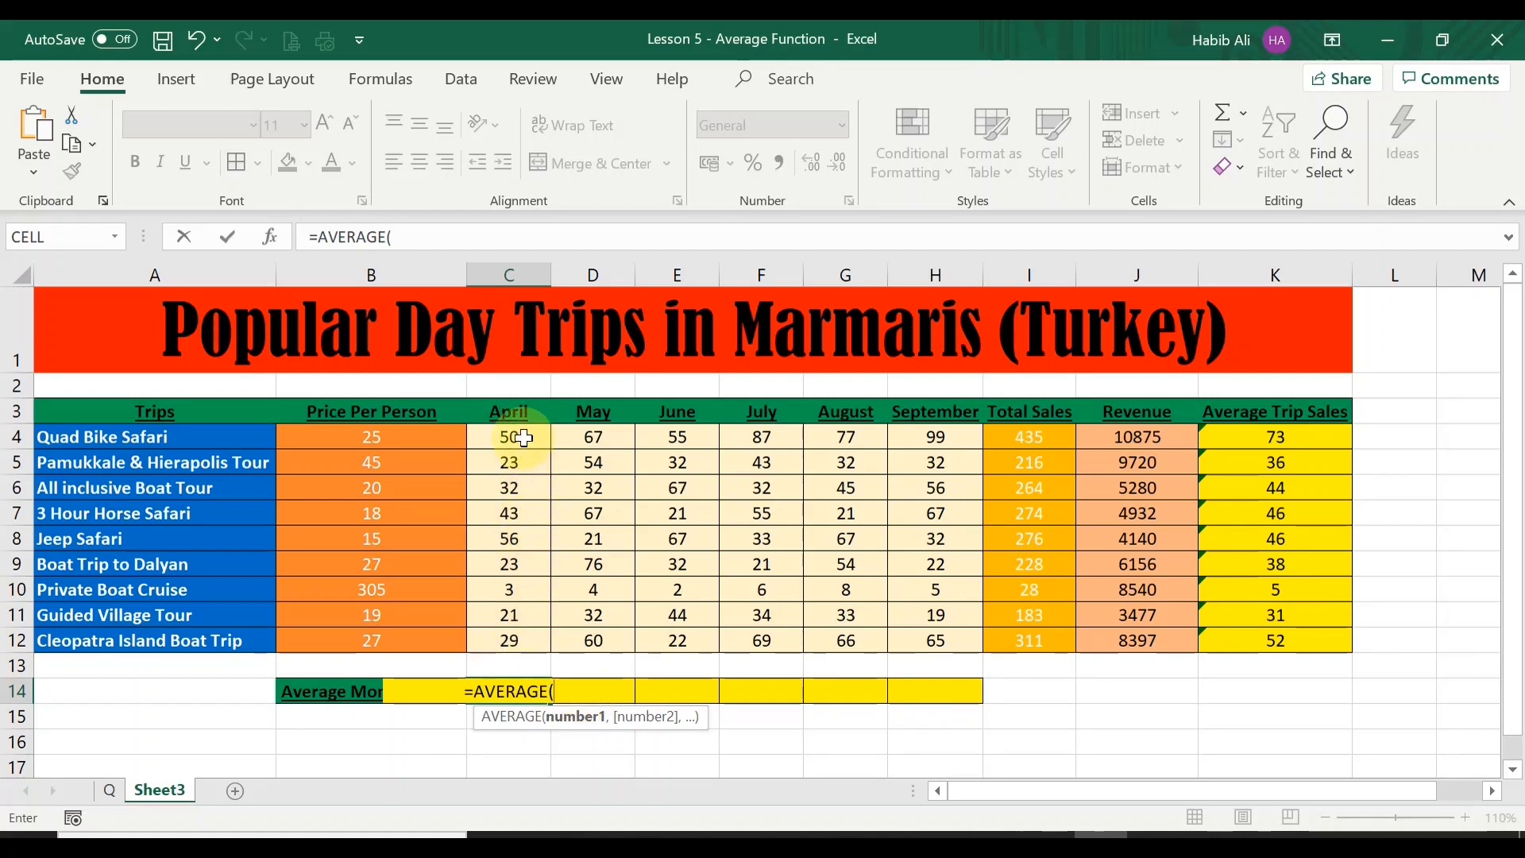
{"action": "left_click_drag", "start_coordinate": [524, 437], "coordinate": [532, 639]}
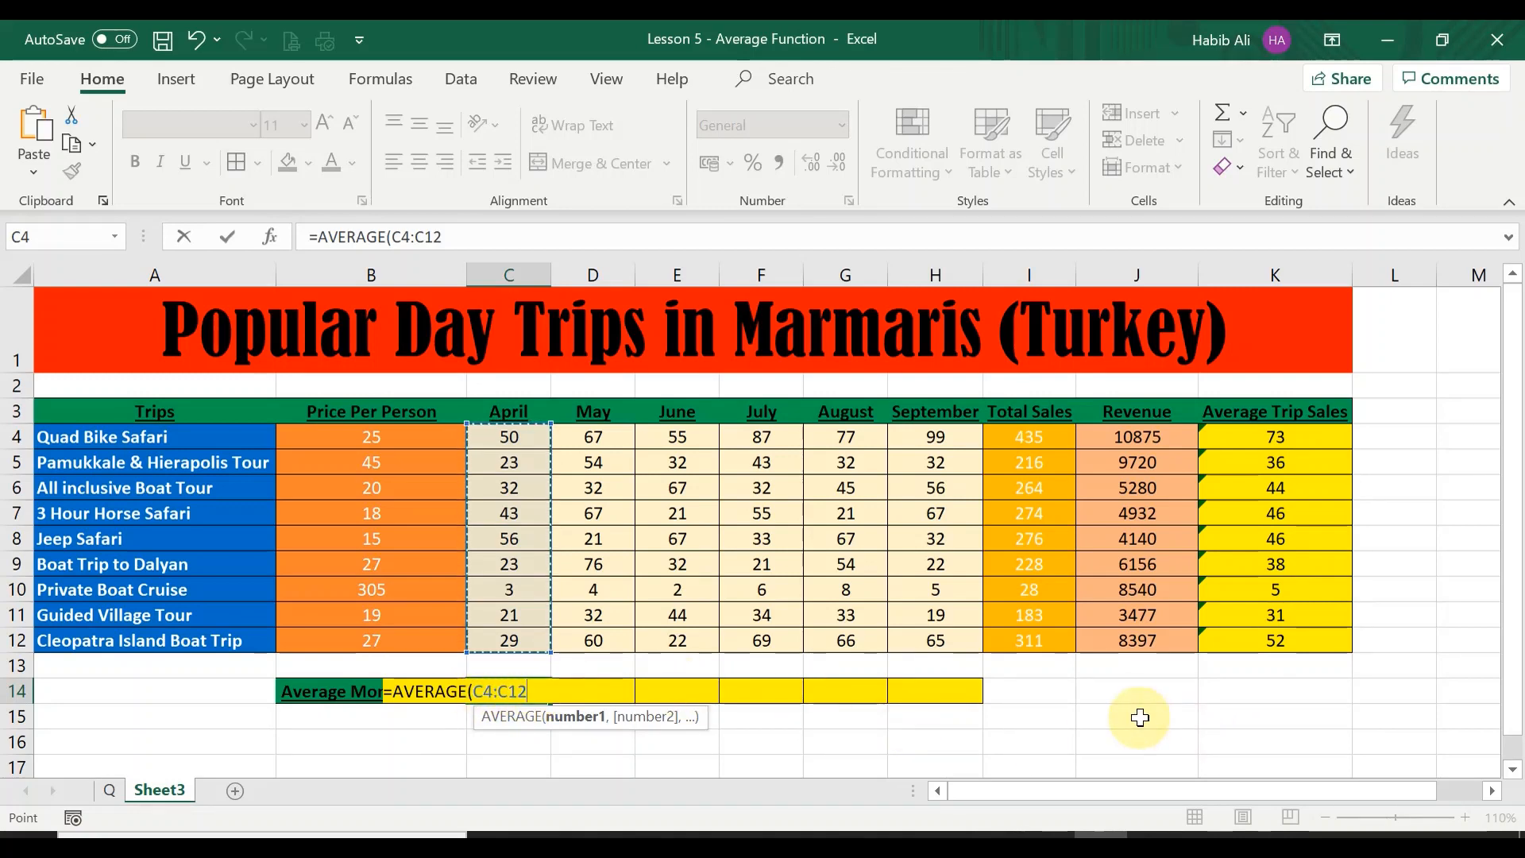
{"action": "type", "text": ")"}
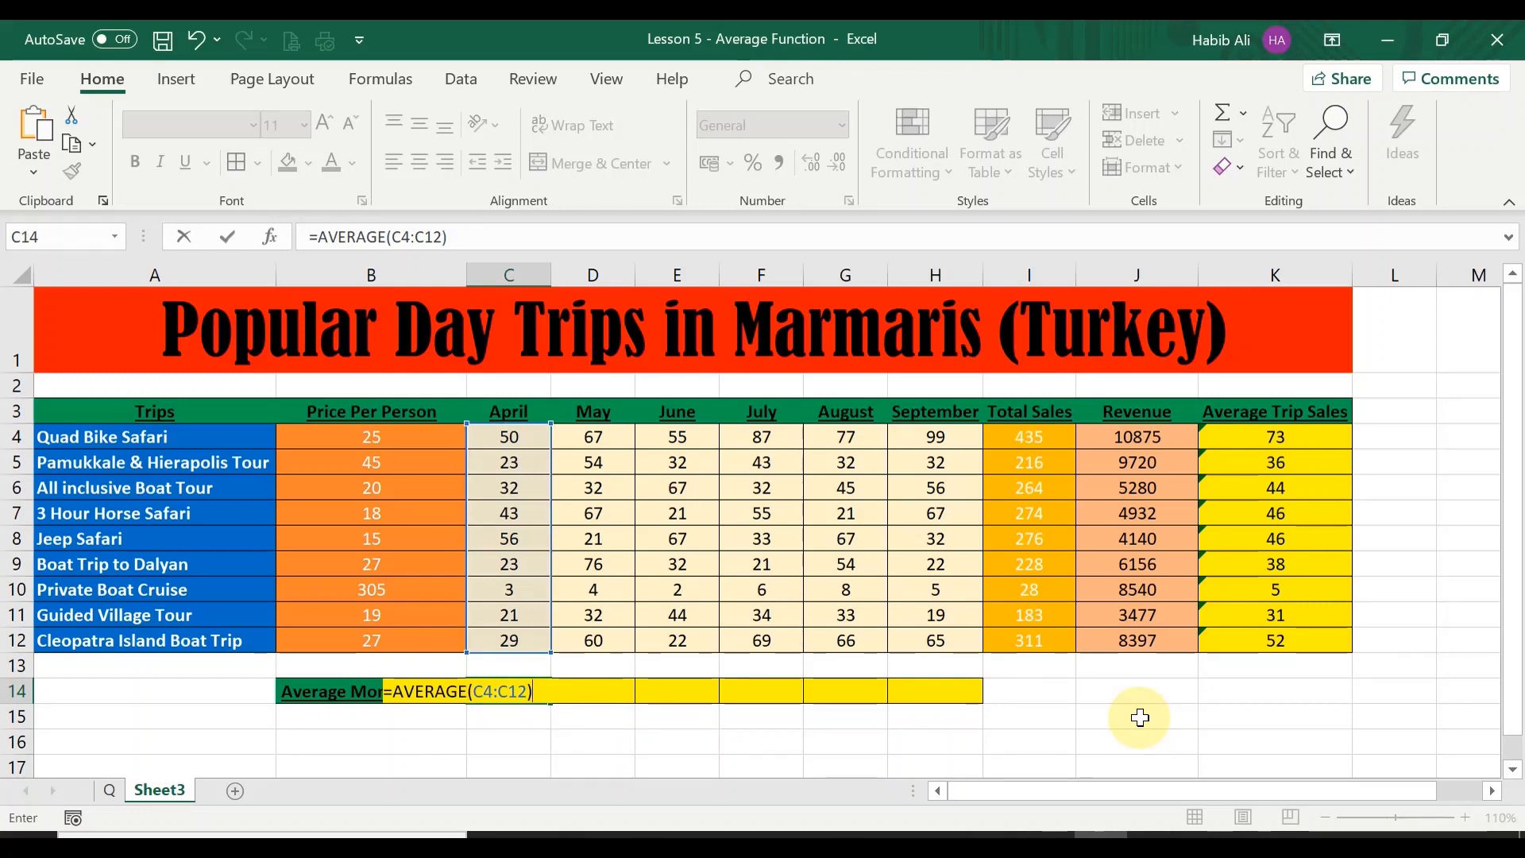
{"action": "key", "text": "Return"}
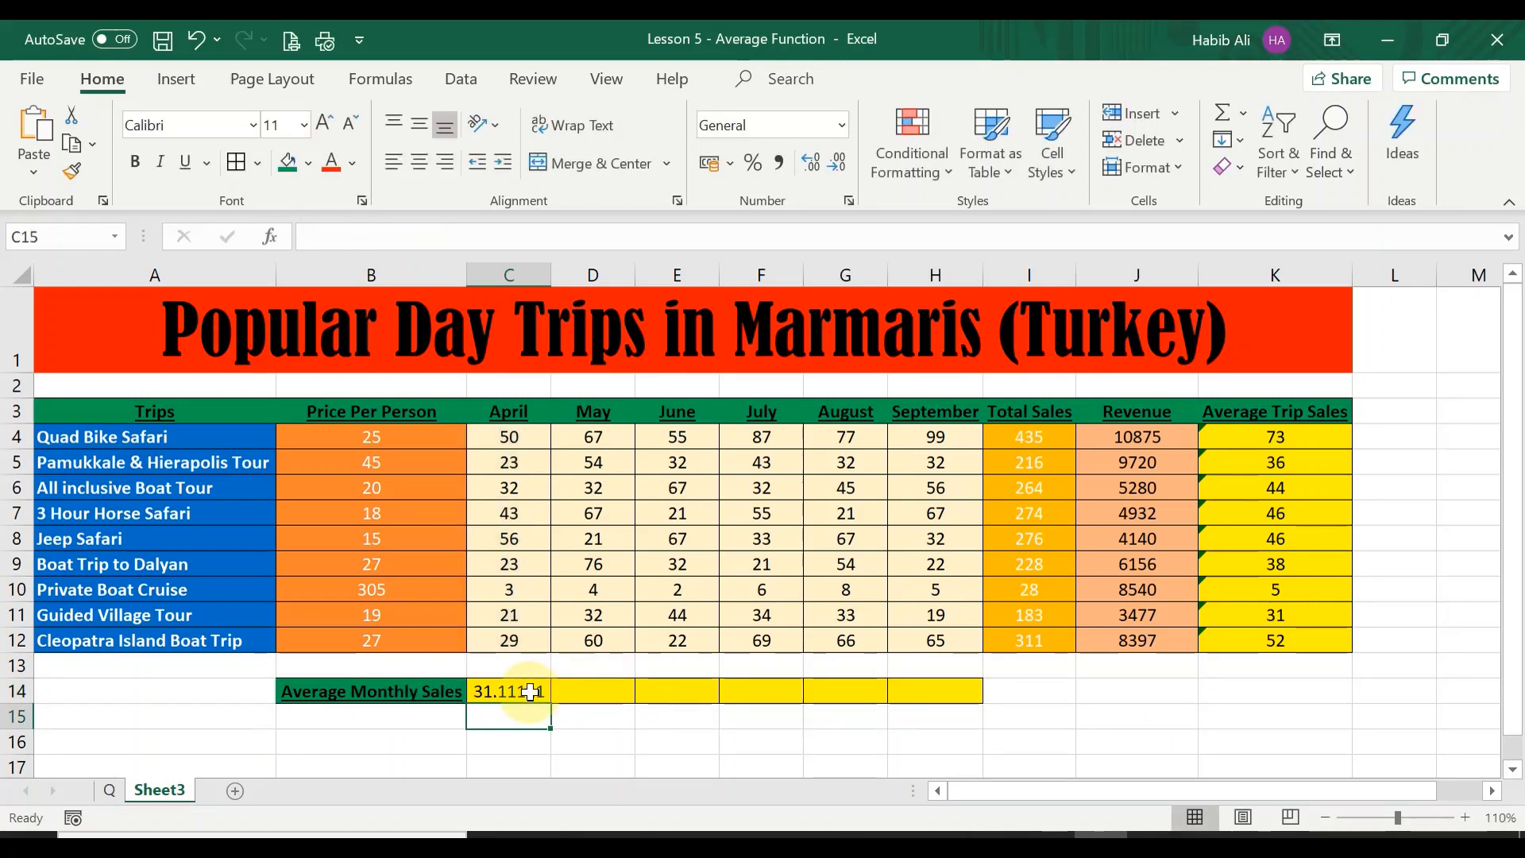
- Format the Average Monthly Sales cells C14:H14 as numbers with no decimal places
{"action": "left_click", "coordinate": [520, 692]}
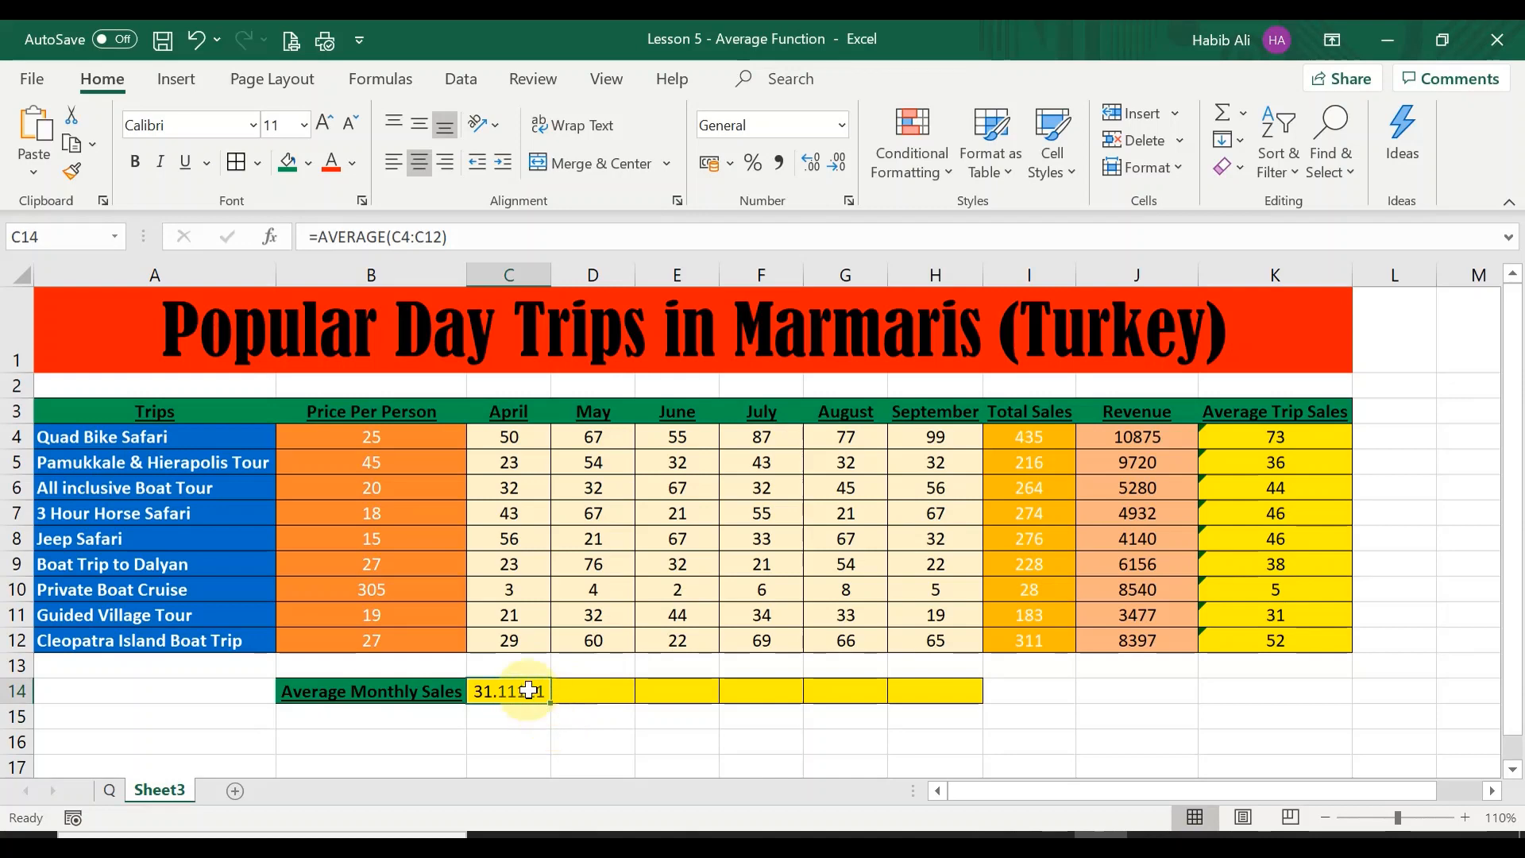
{"action": "left_click_drag", "start_coordinate": [528, 688], "coordinate": [942, 690]}
{"action": "left_click", "coordinate": [838, 166]}
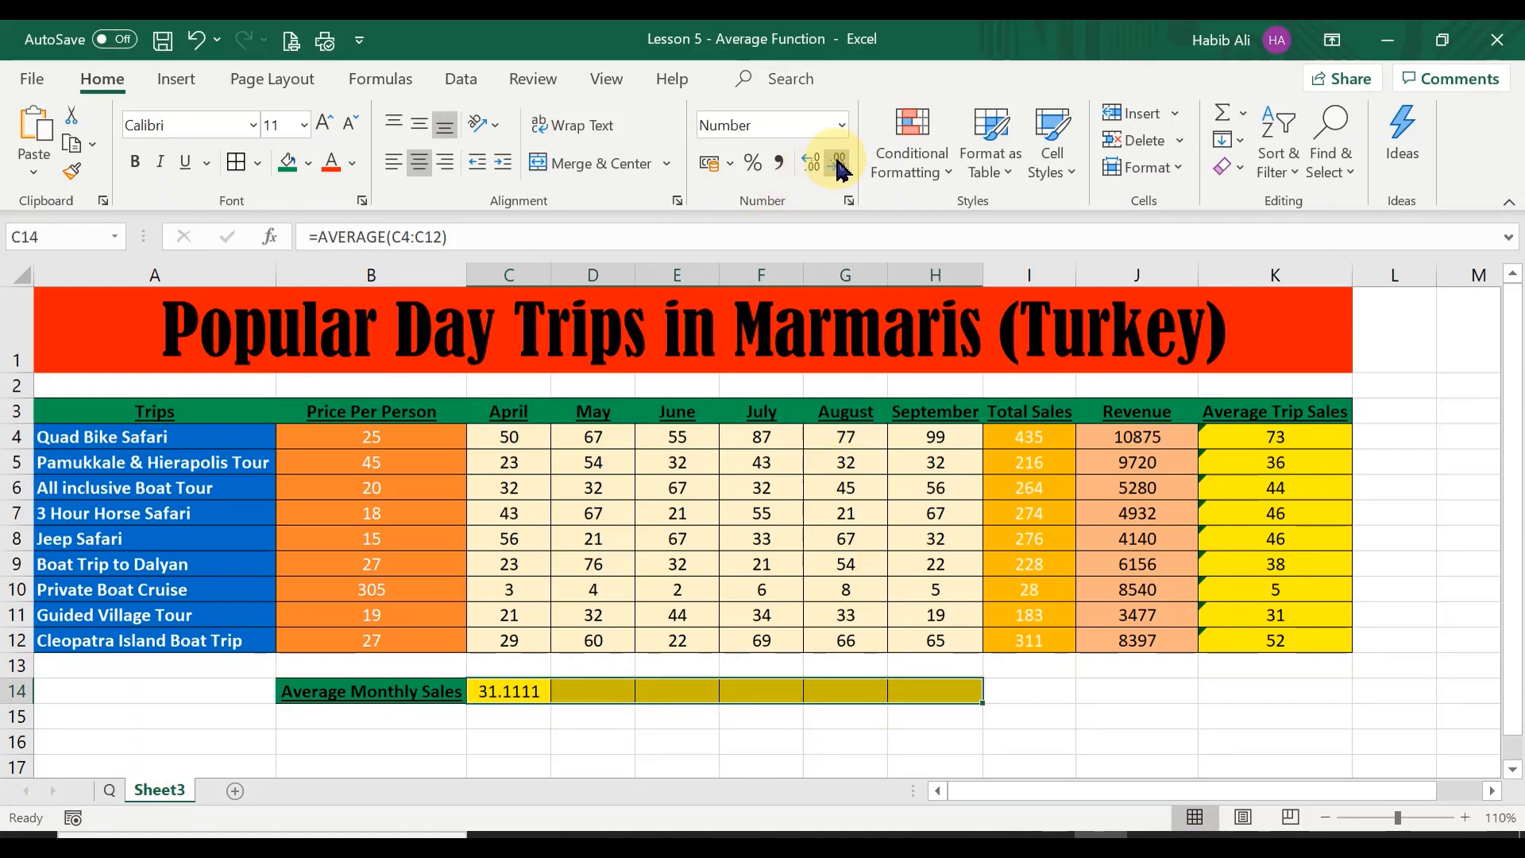
{"action": "left_click", "coordinate": [838, 167]}
{"action": "left_click", "coordinate": [838, 167]}
{"action": "left_click", "coordinate": [837, 167]}
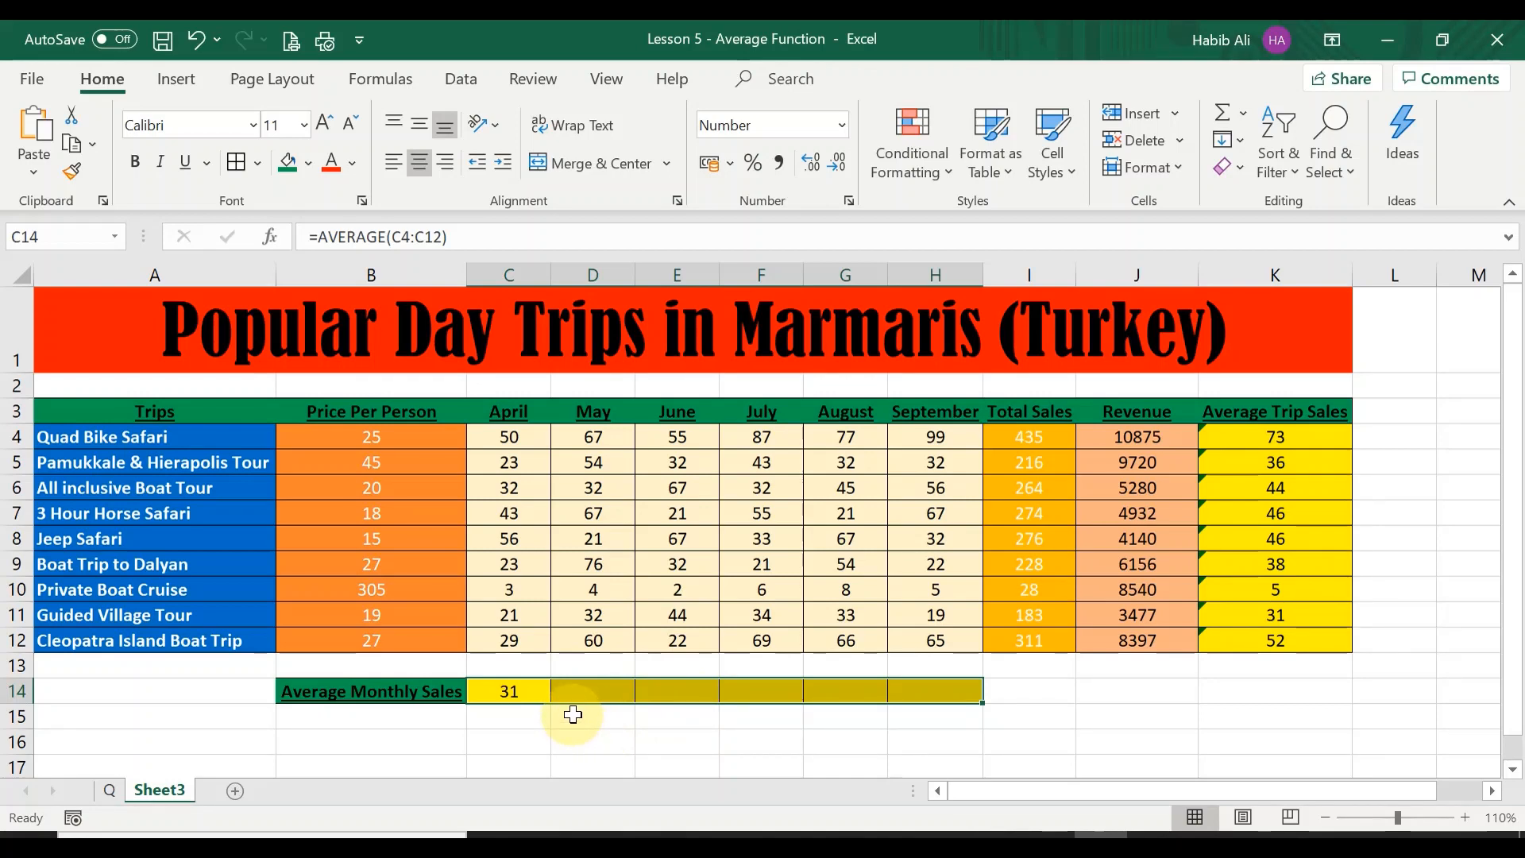
- Replicate the April average formula in C14 across to H14 for the remaining months
{"action": "left_click", "coordinate": [515, 690]}
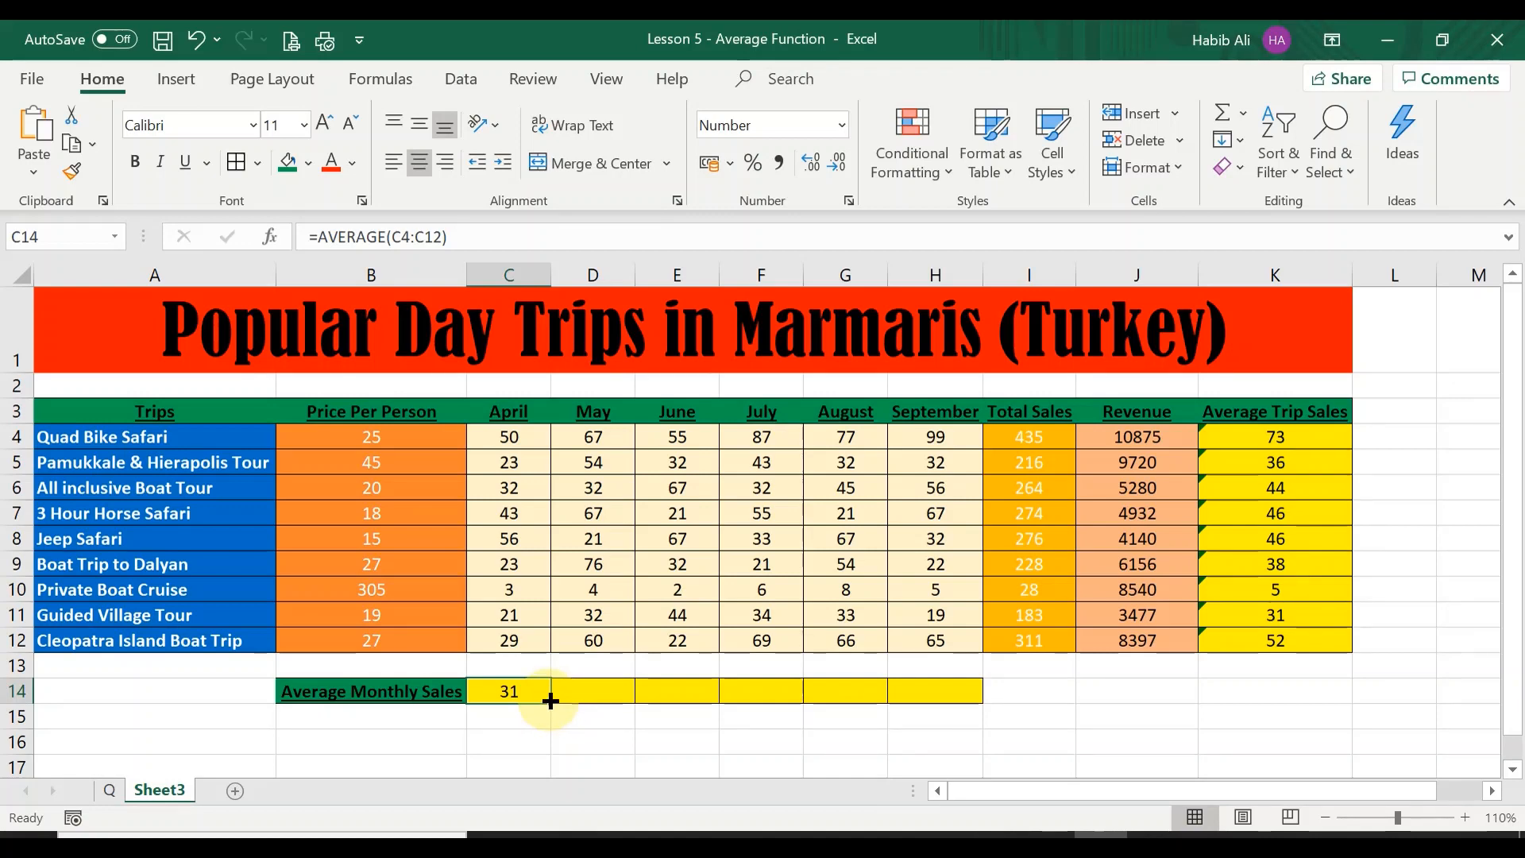
{"action": "left_click_drag", "start_coordinate": [550, 700], "coordinate": [962, 689]}
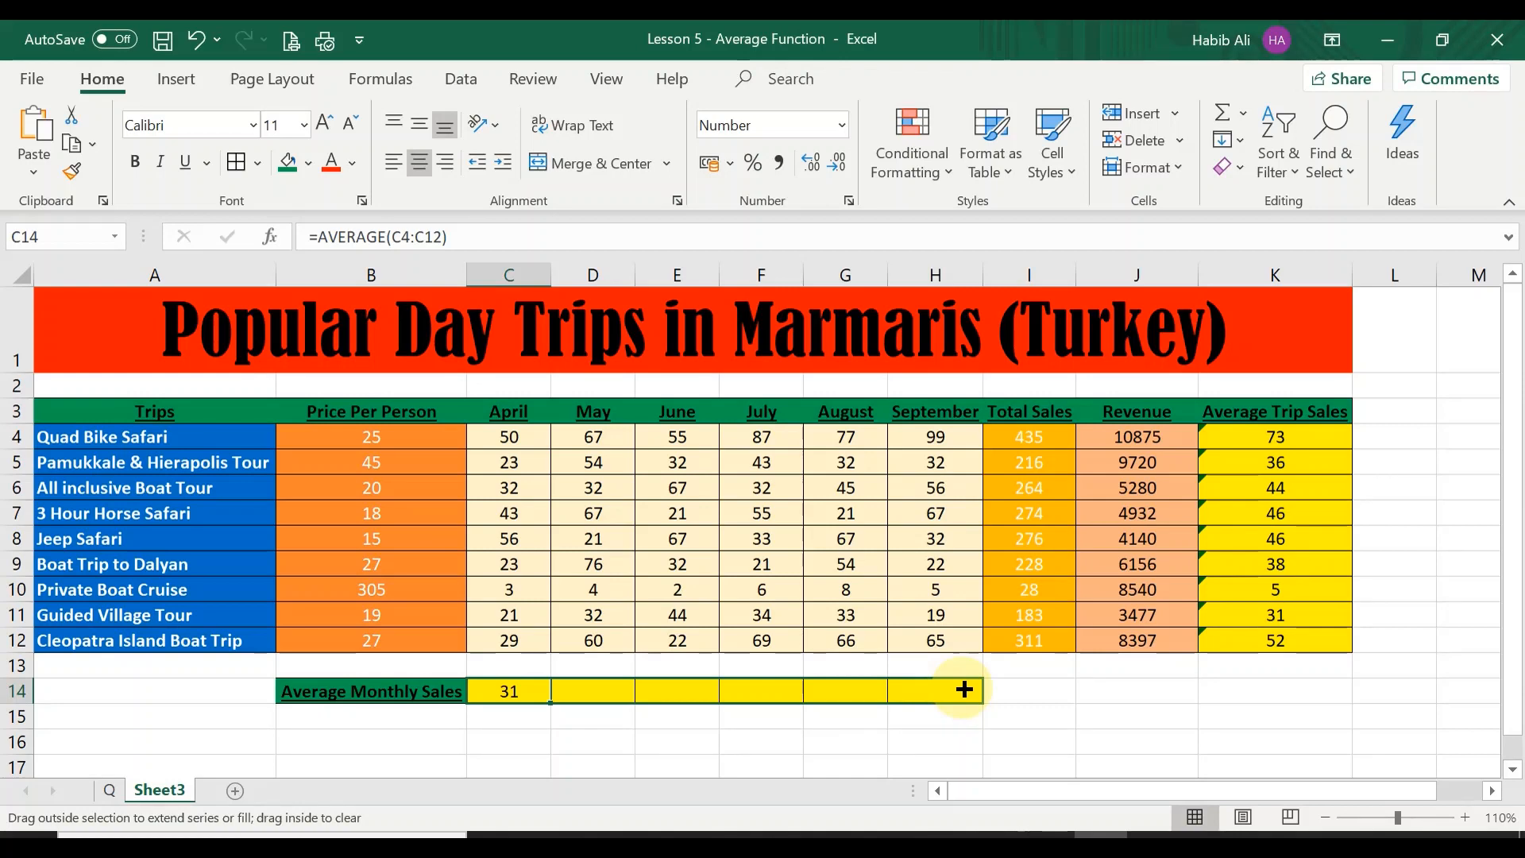
{"action": "left_click_drag", "start_coordinate": [964, 689], "coordinate": [966, 688]}
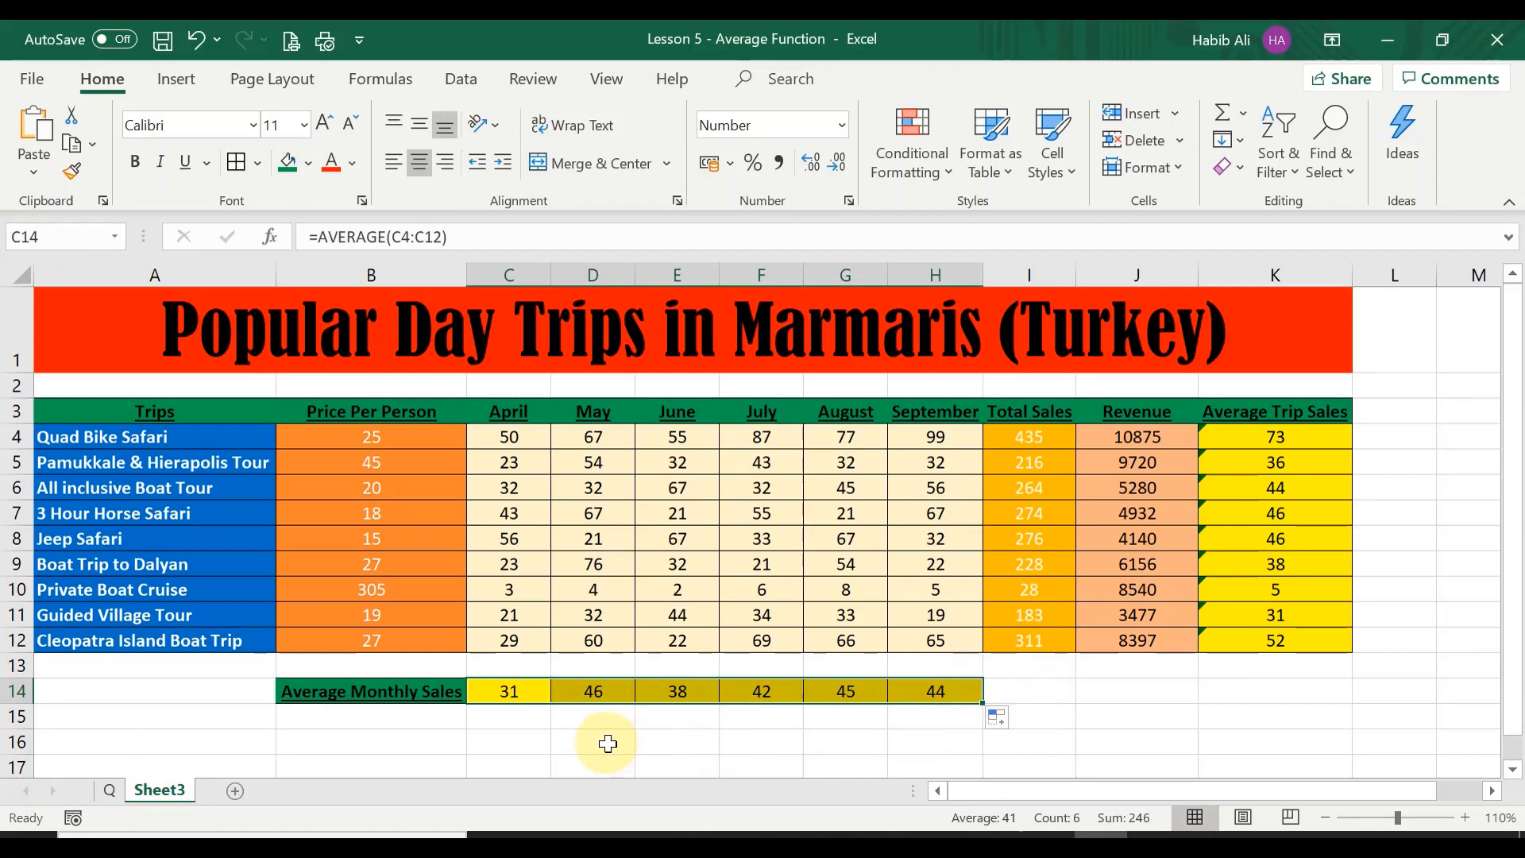
- Check the replicated monthly average formulas in D14:H14 and the Cleopatra Island Boat Trip average formula in K12
{"action": "left_click", "coordinate": [610, 687]}
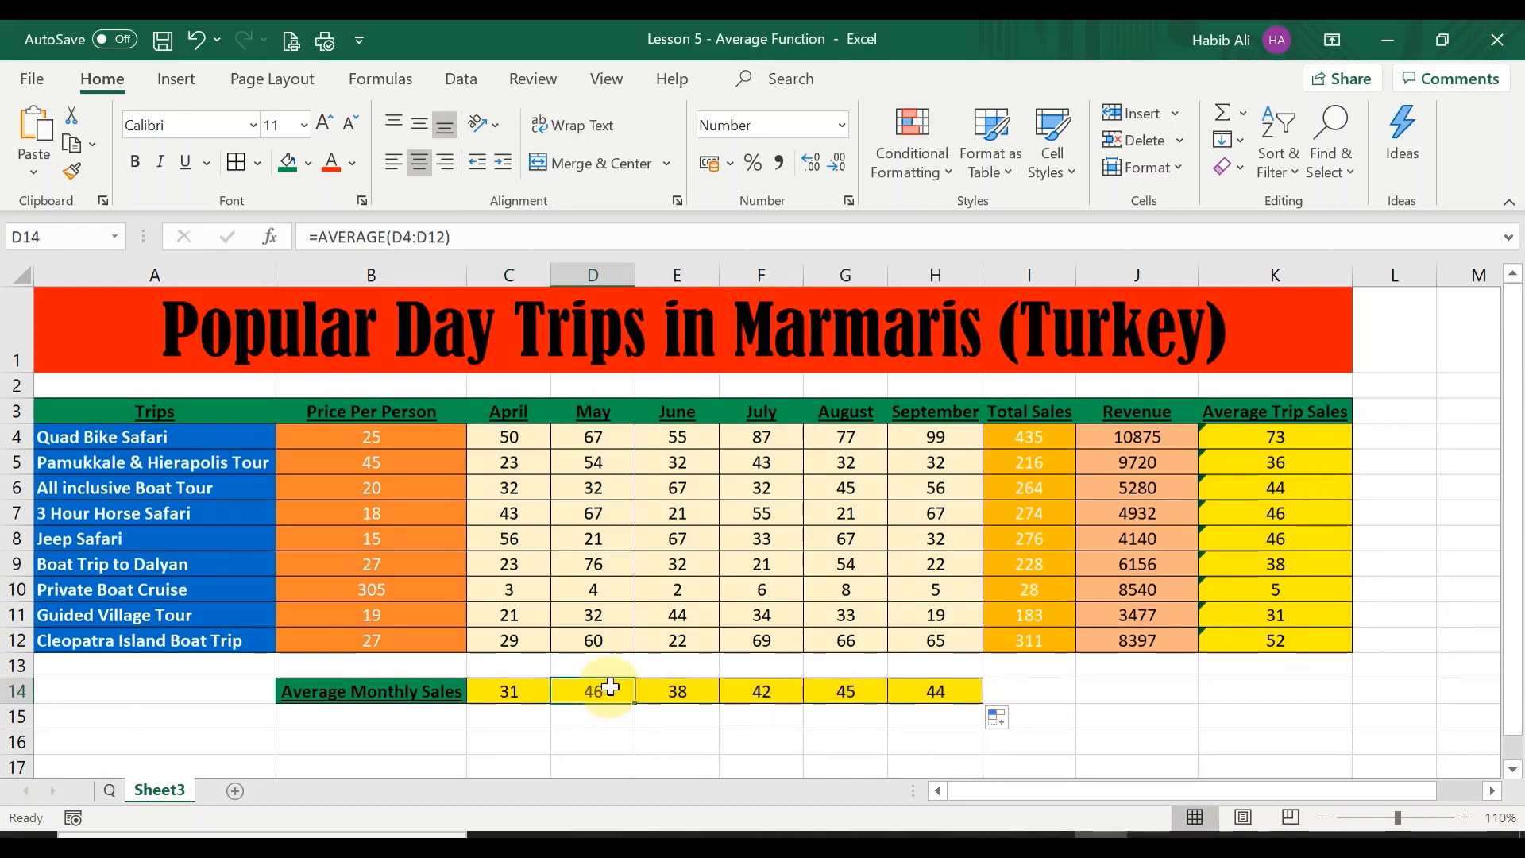
{"action": "left_click", "coordinate": [683, 689]}
{"action": "left_click", "coordinate": [762, 689]}
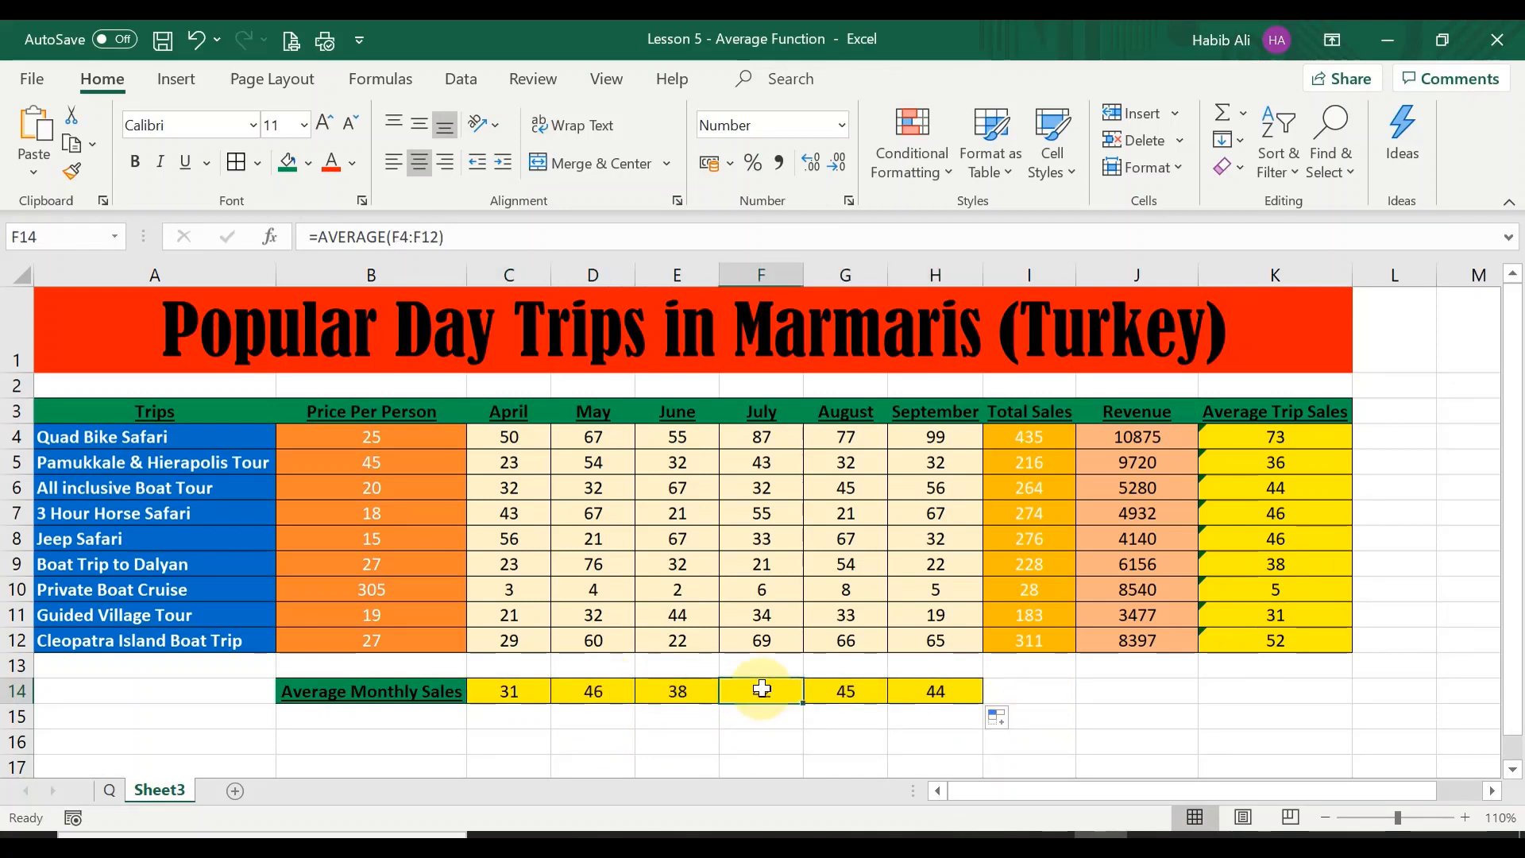
{"action": "left_click", "coordinate": [846, 690]}
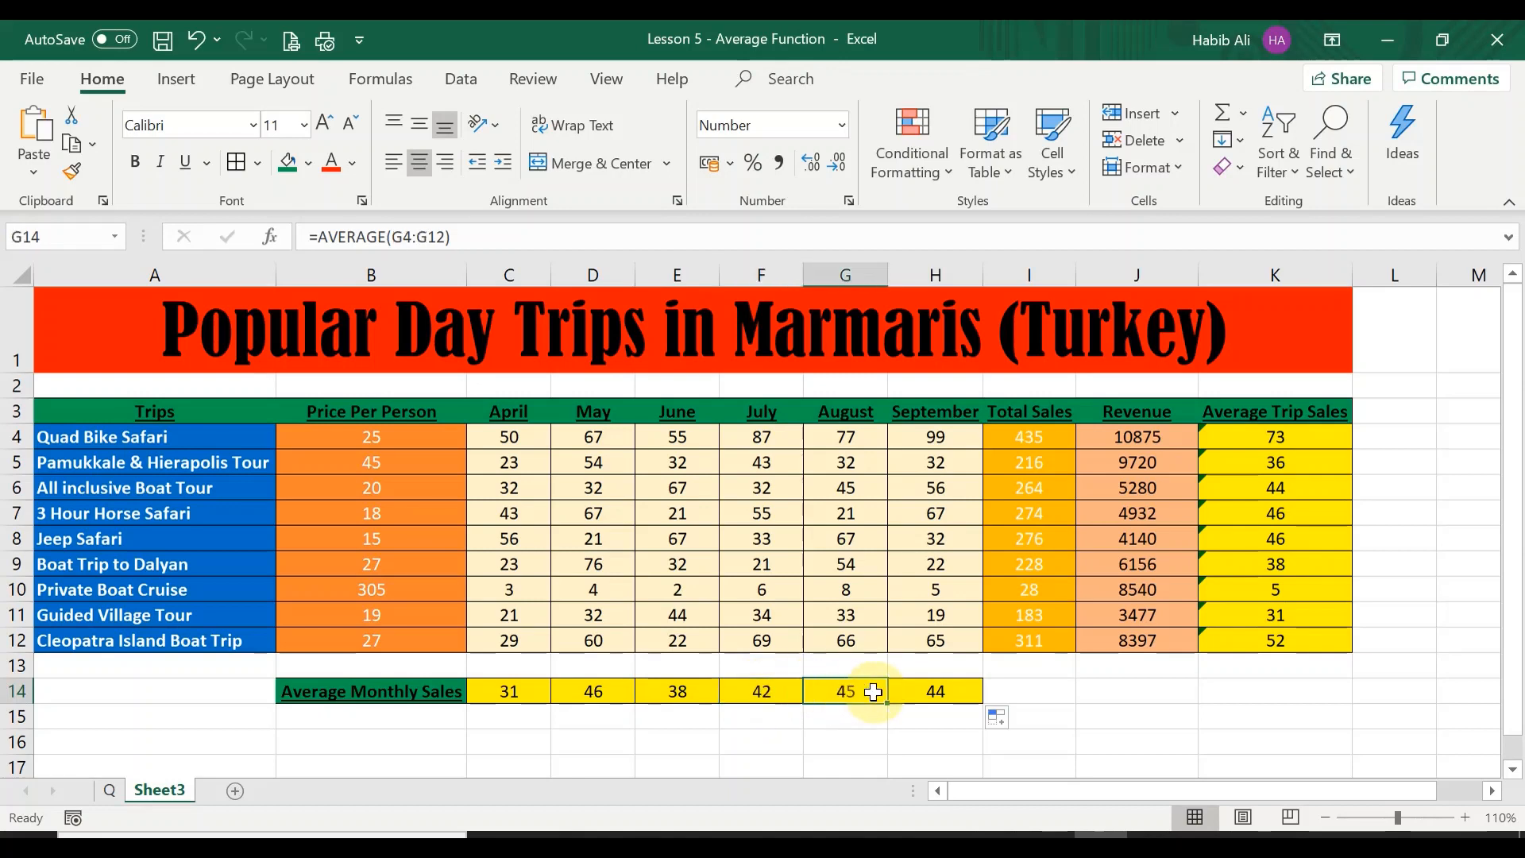
{"action": "left_click", "coordinate": [917, 689]}
{"action": "left_click", "coordinate": [605, 692]}
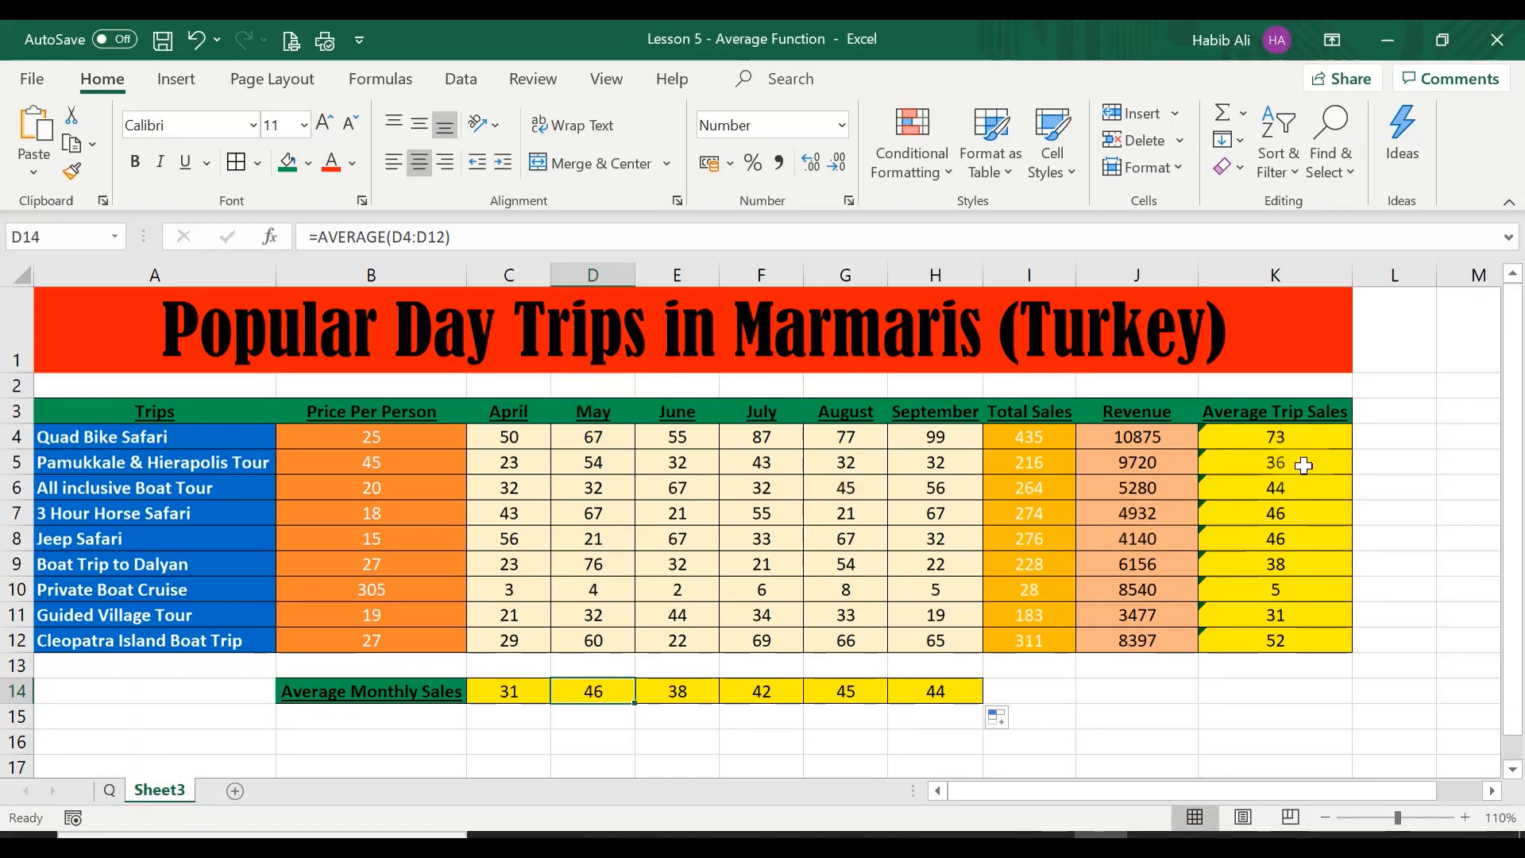
{"action": "left_click", "coordinate": [1300, 641]}
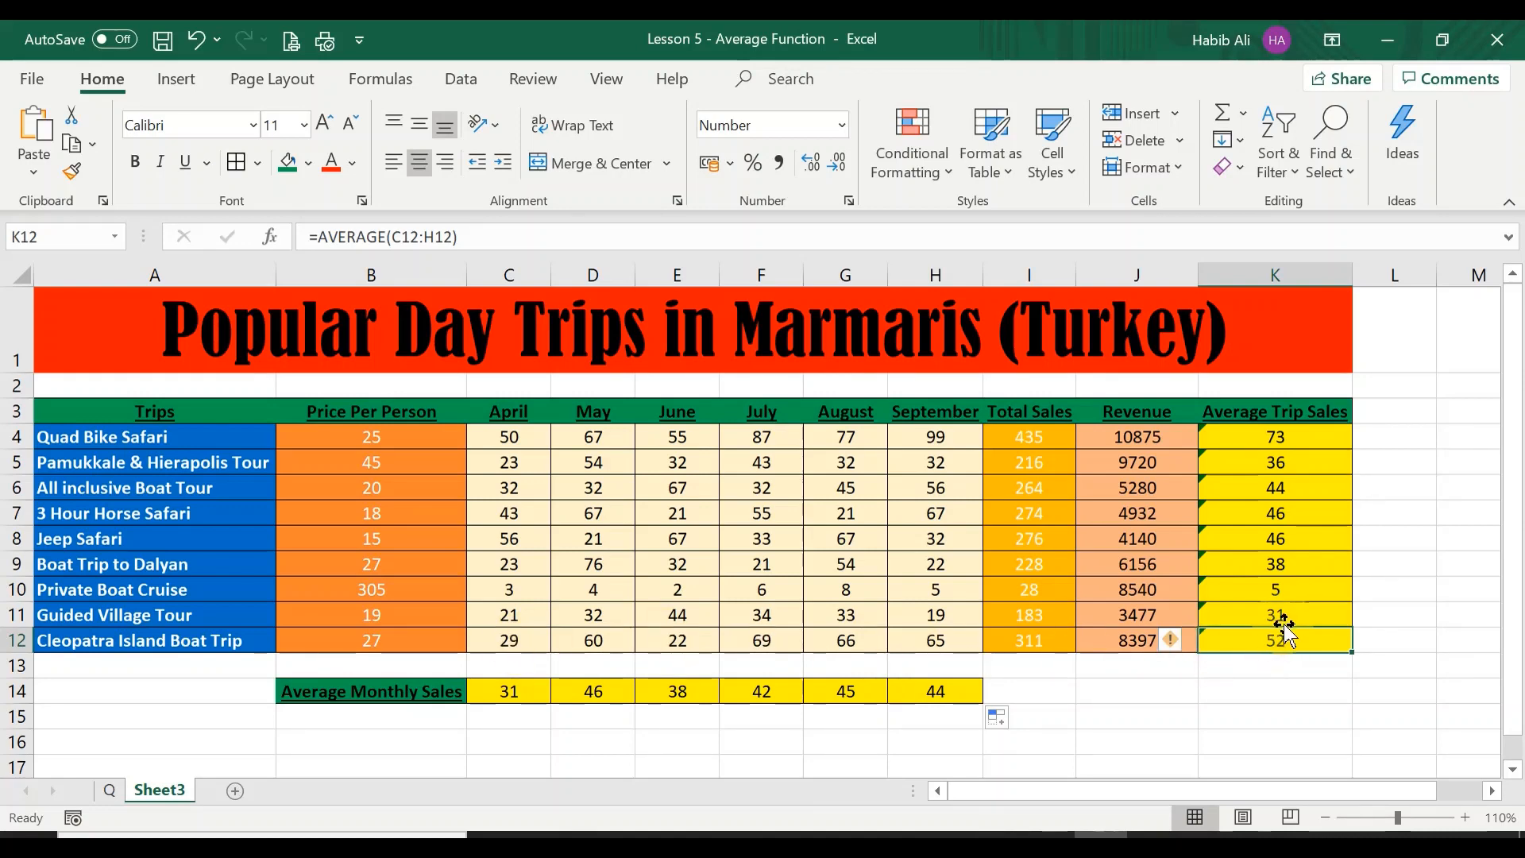
{"action": "key", "text": "ctrl+Home"}
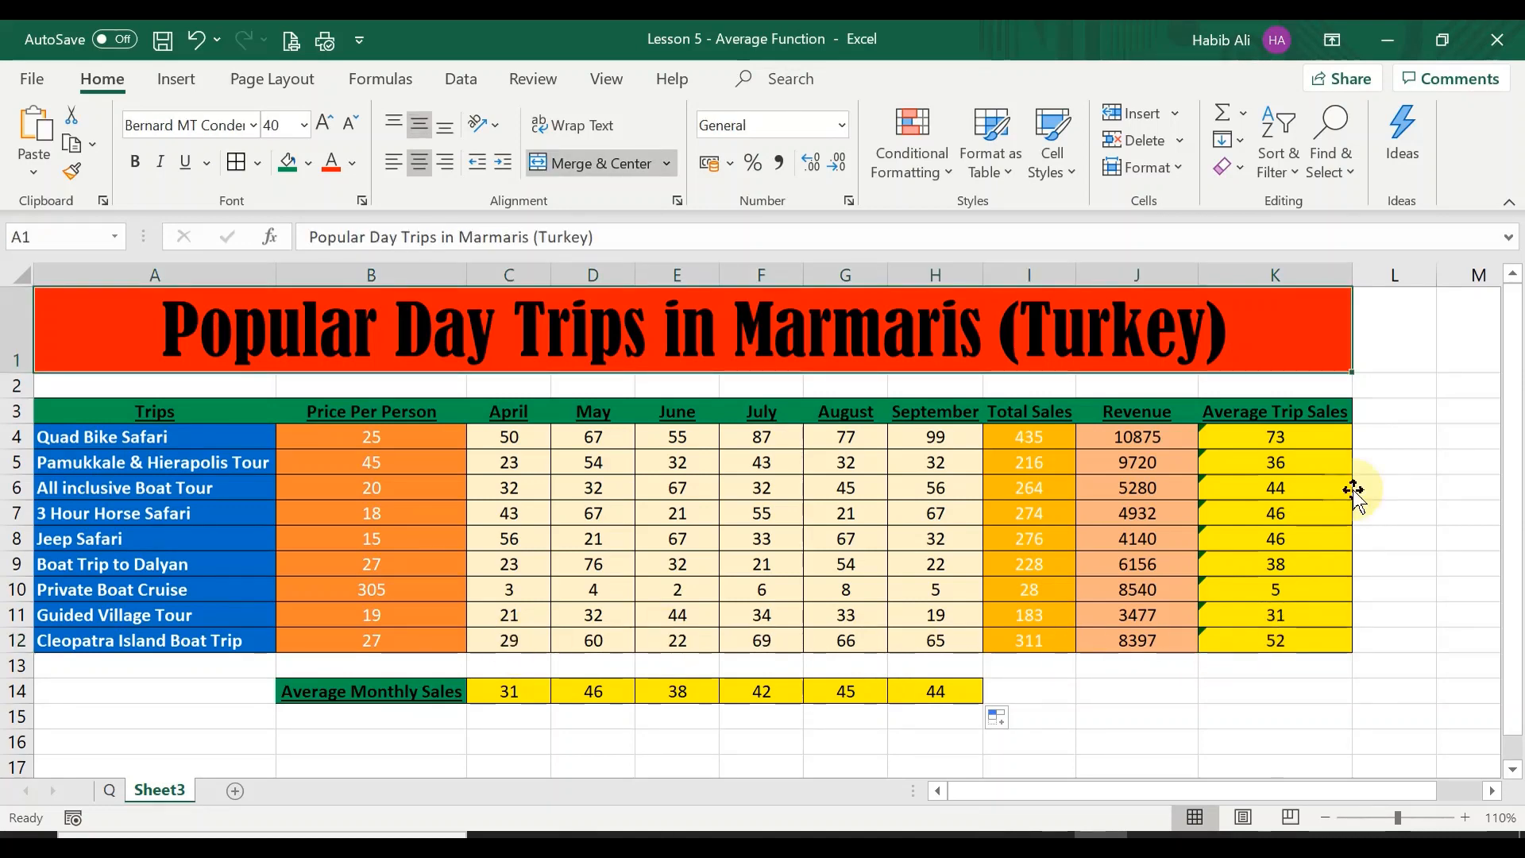
- Change the Quad Bike Safari's September sales in H4 to 19 and check its average trip sales in K4
{"action": "left_click", "coordinate": [1316, 439]}
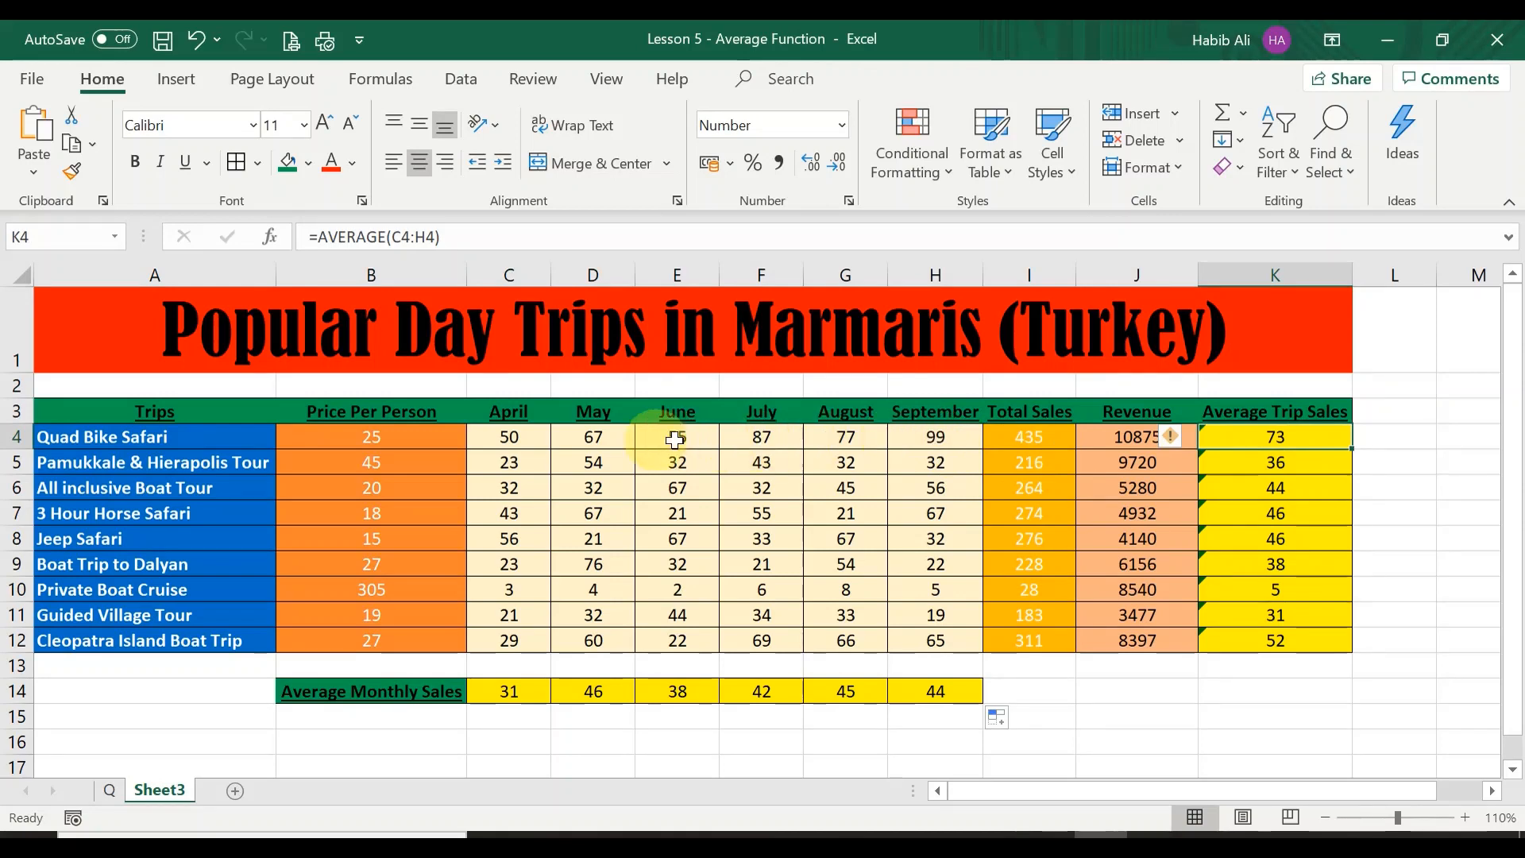
{"action": "left_click", "coordinate": [959, 435]}
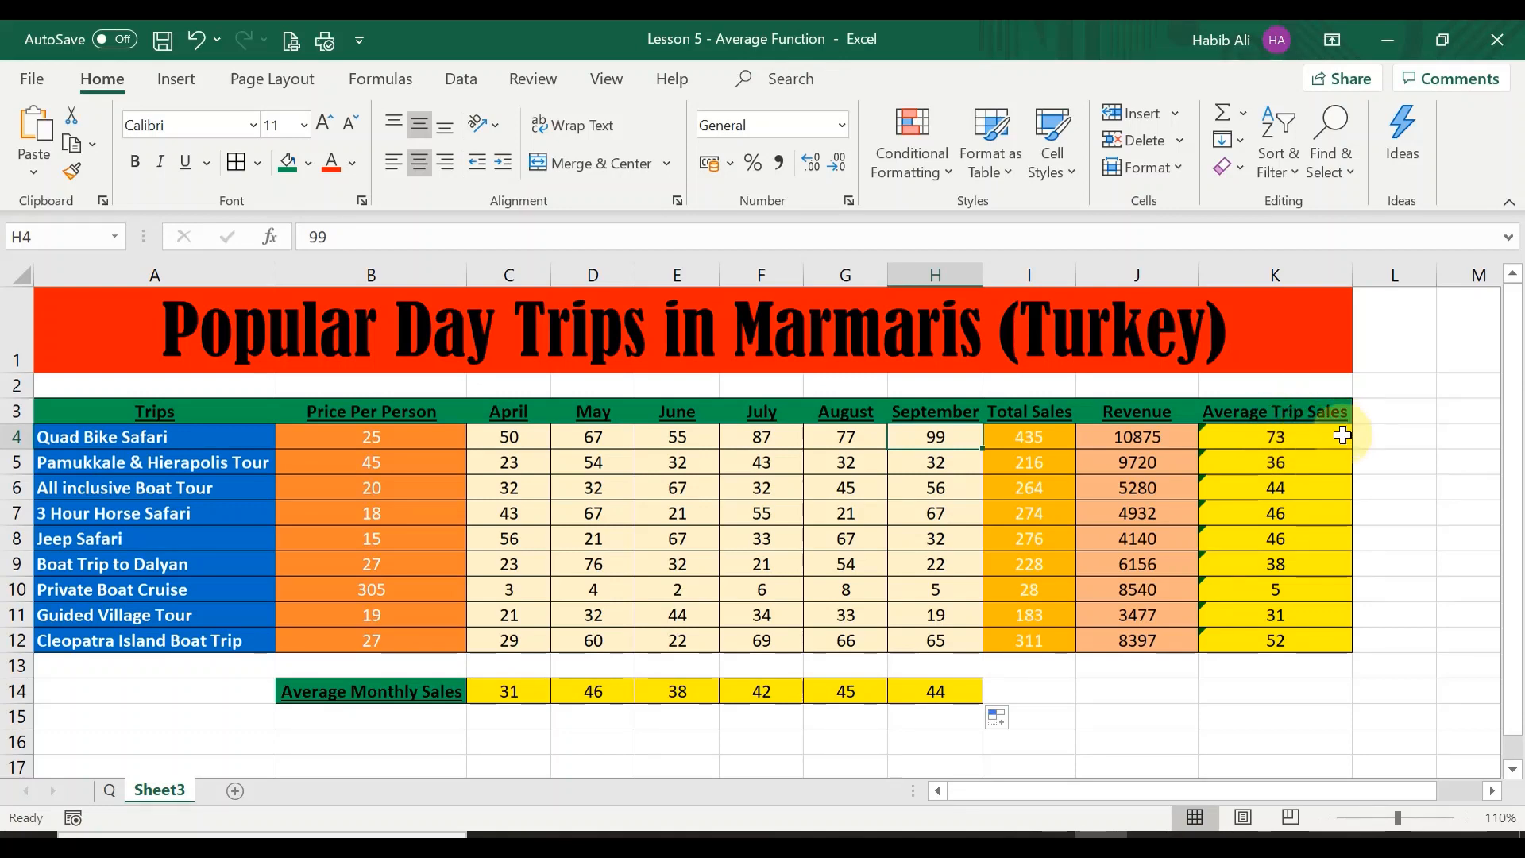
{"action": "type", "text": "19"}
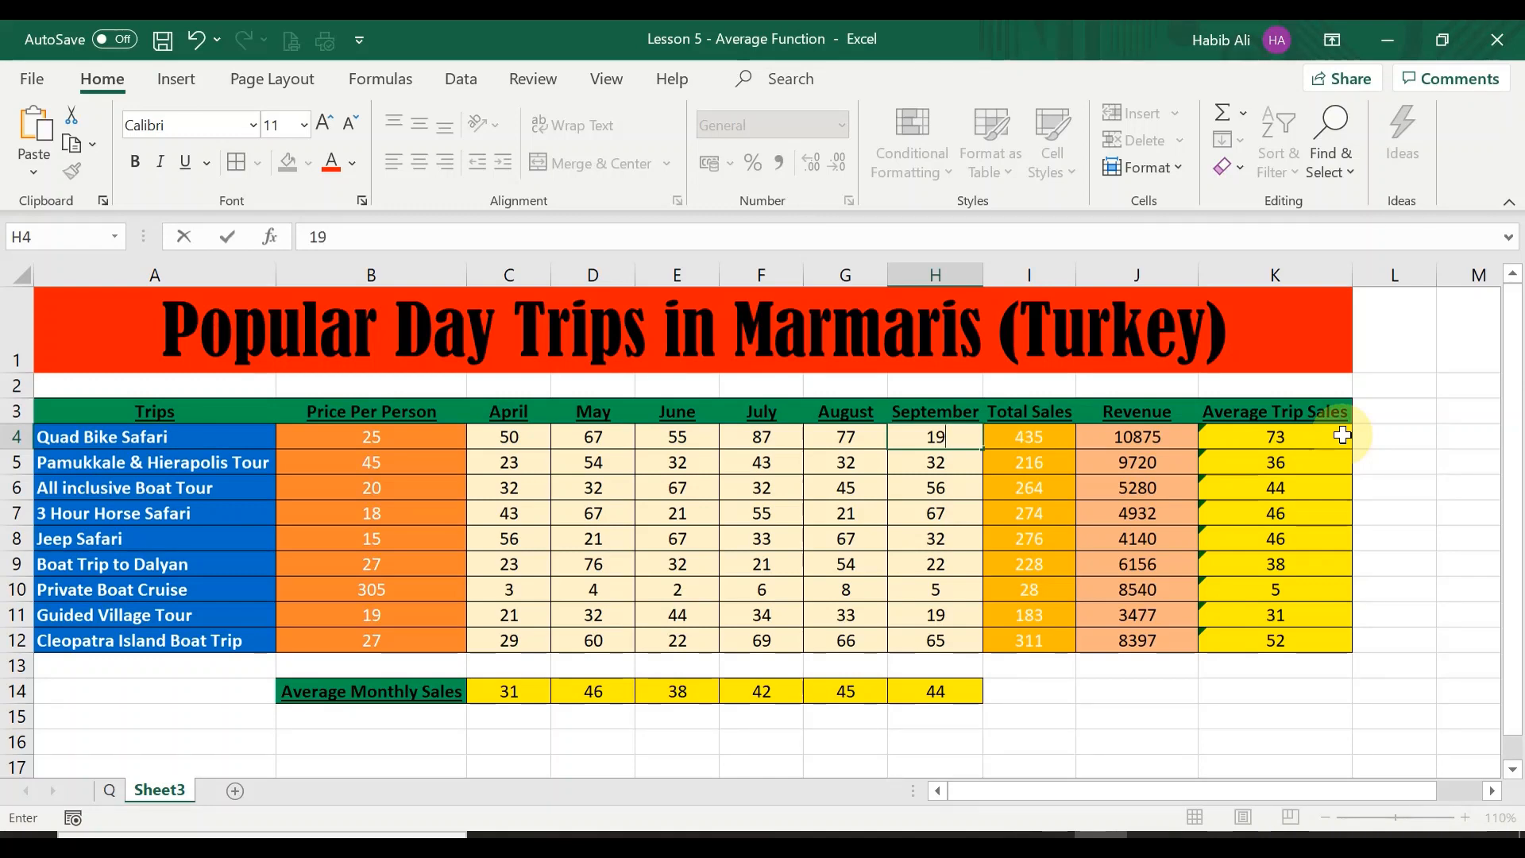
{"action": "key", "text": "Return"}
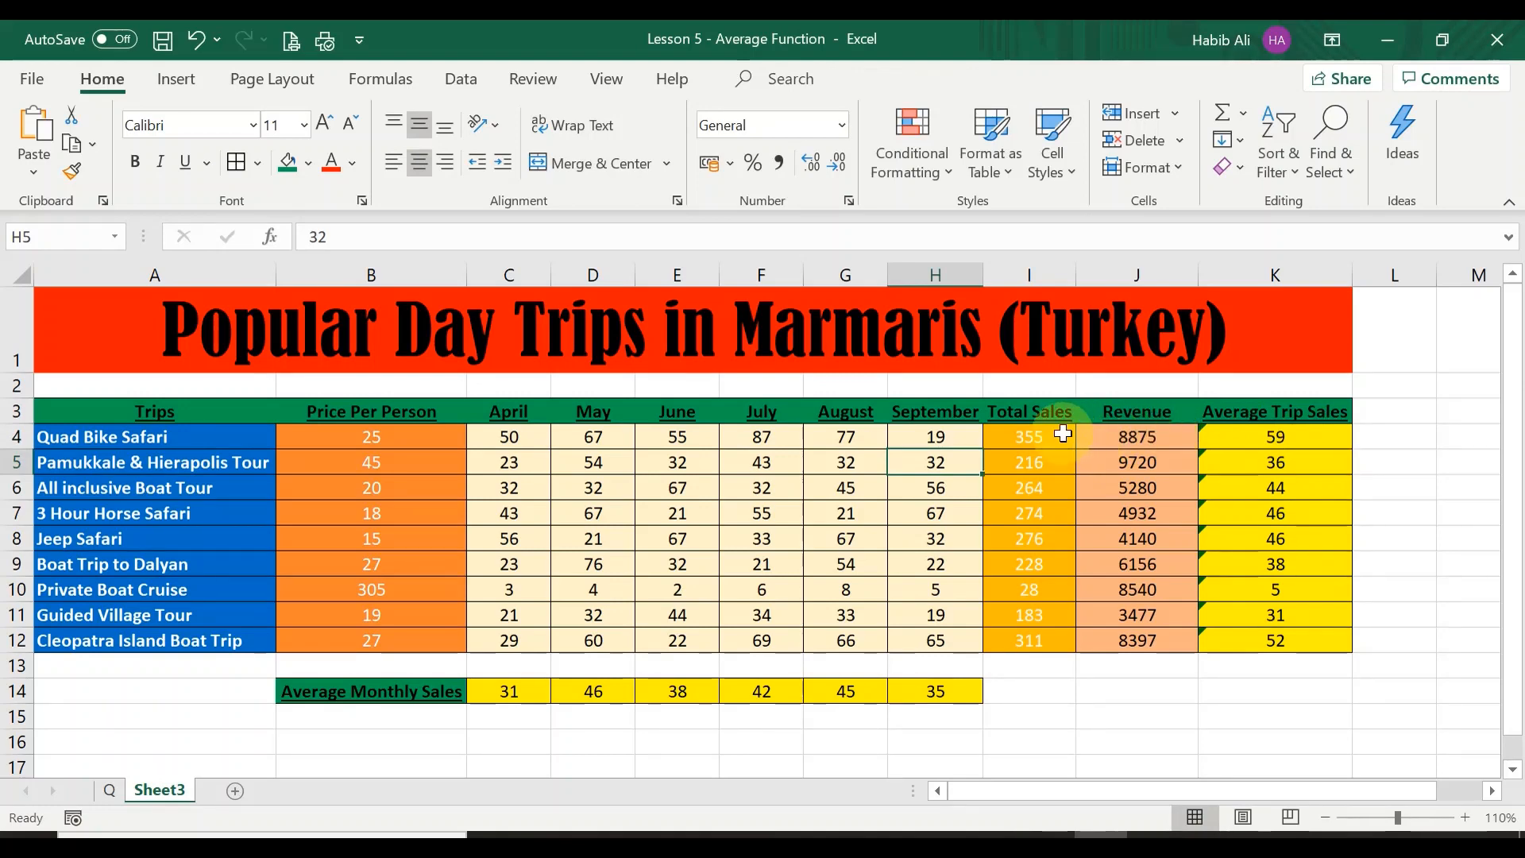
{"action": "left_click", "coordinate": [1231, 437]}
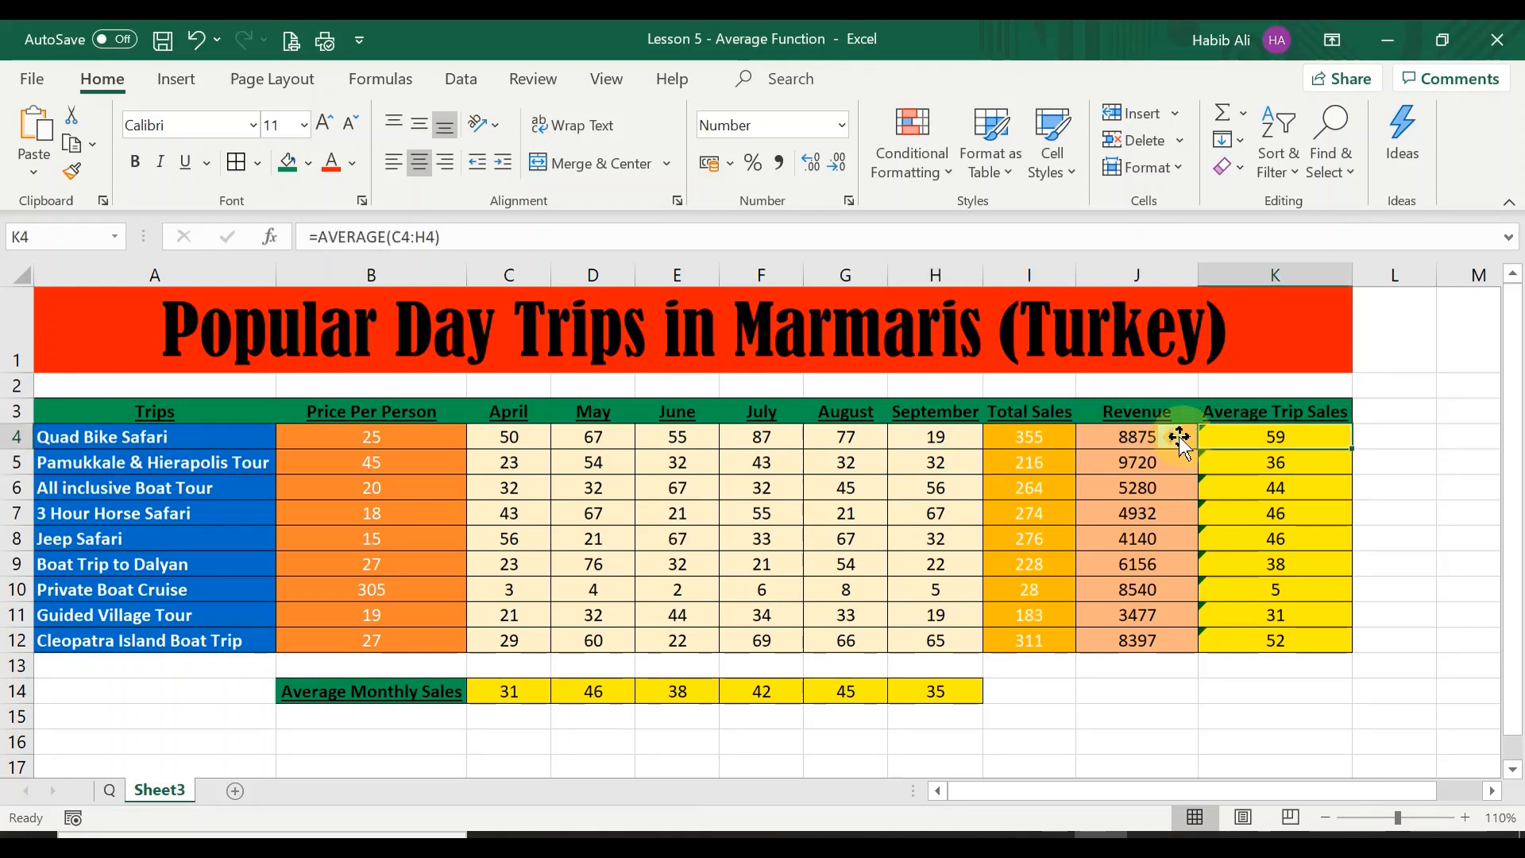